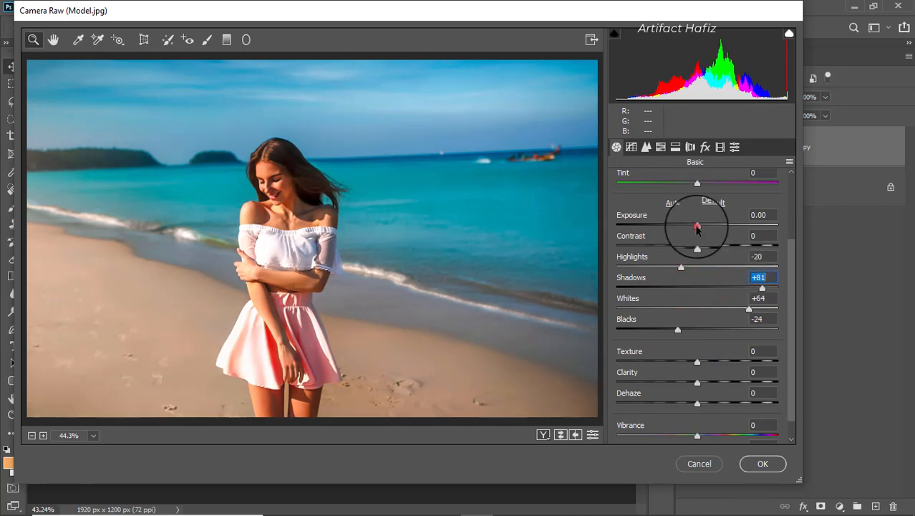
# Set the photo's basic adjustments to Exposure -0.25, Clarity +3 and Texture -3
pyautogui.moveTo(698, 228); pyautogui.dragTo(692, 228)
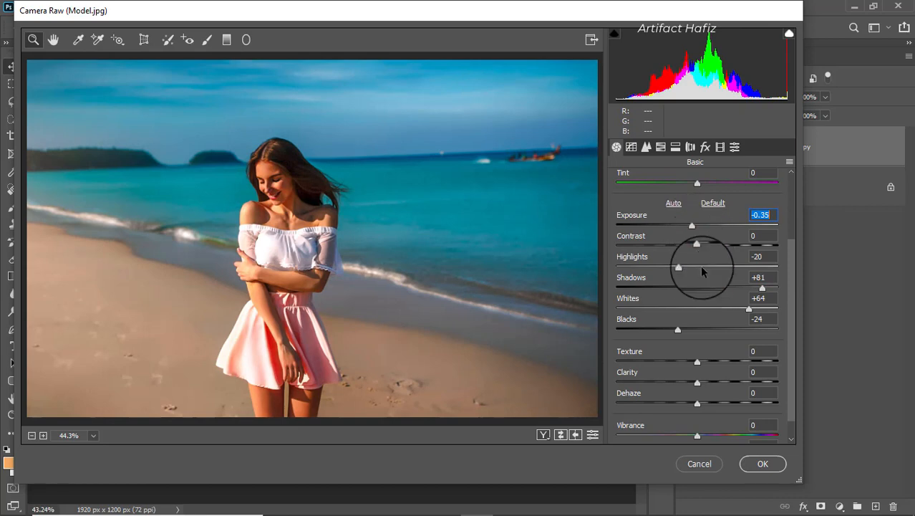
pyautogui.moveTo(692, 228); pyautogui.dragTo(694, 227)
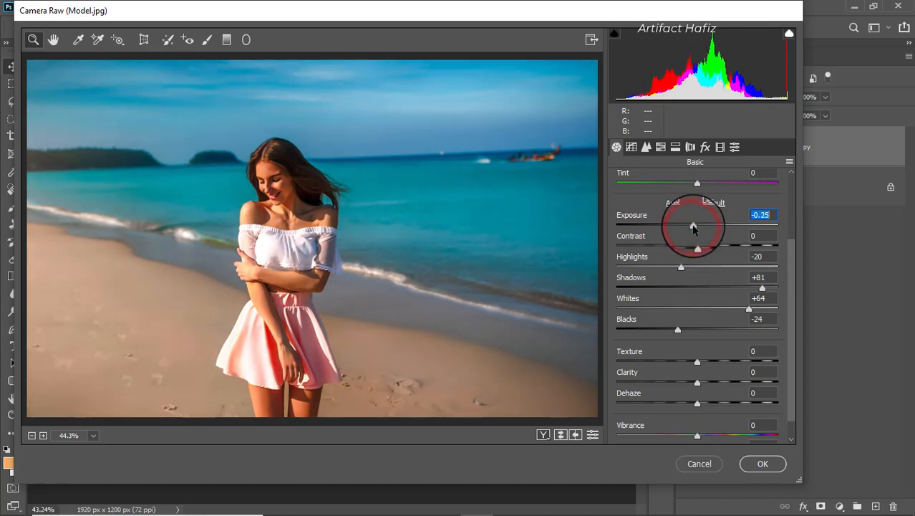
pyautogui.scroll(-1, 696, 315)
pyautogui.moveTo(699, 361); pyautogui.dragTo(700, 359)
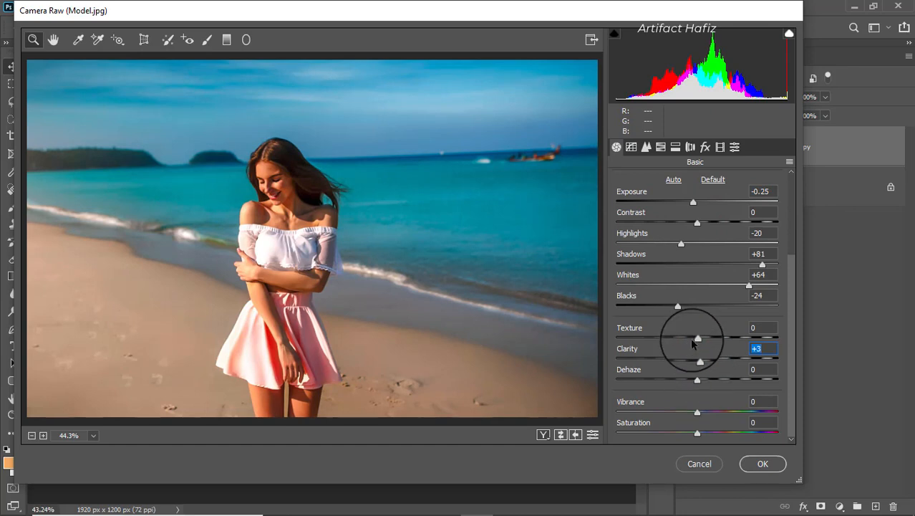
pyautogui.moveTo(696, 340); pyautogui.dragTo(693, 339)
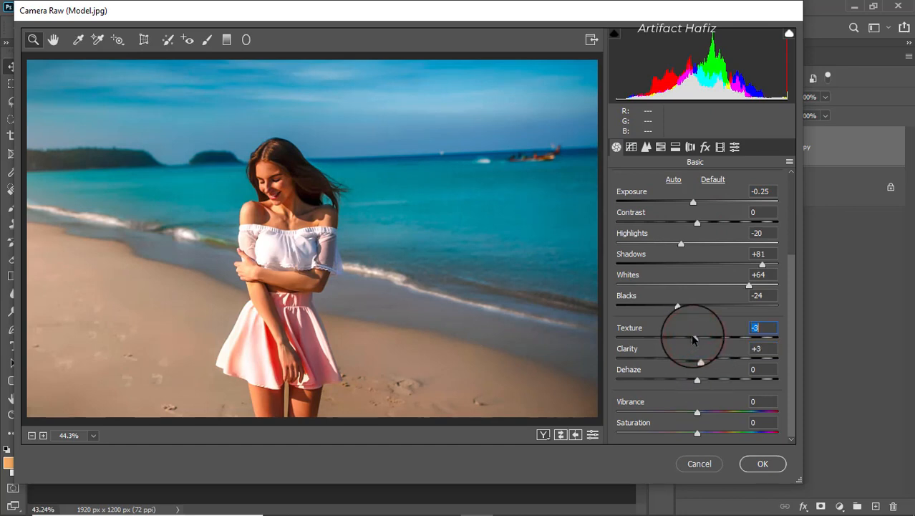
# Adjust HSL saturation to Reds +12, Oranges -36, Yellows -94 and Aquas +44, and moderately reduce the Blues
pyautogui.click(659, 147)
pyautogui.click(666, 181)
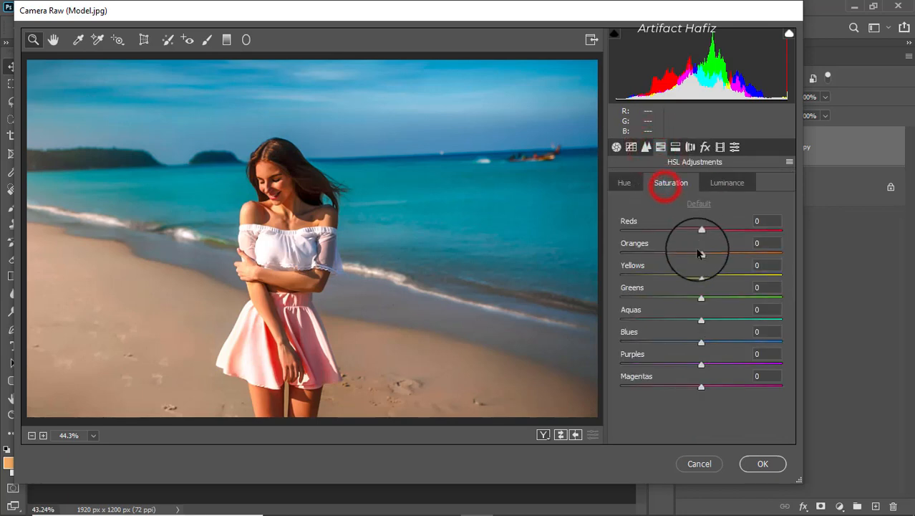
pyautogui.moveTo(701, 253); pyautogui.dragTo(678, 255)
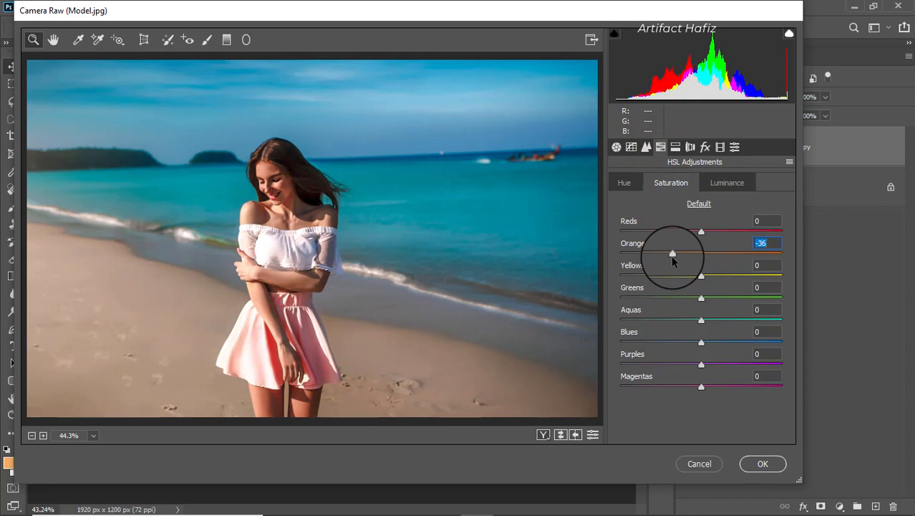
pyautogui.moveTo(701, 230); pyautogui.dragTo(710, 230)
pyautogui.moveTo(701, 277); pyautogui.dragTo(624, 285)
pyautogui.moveTo(701, 320); pyautogui.dragTo(649, 342)
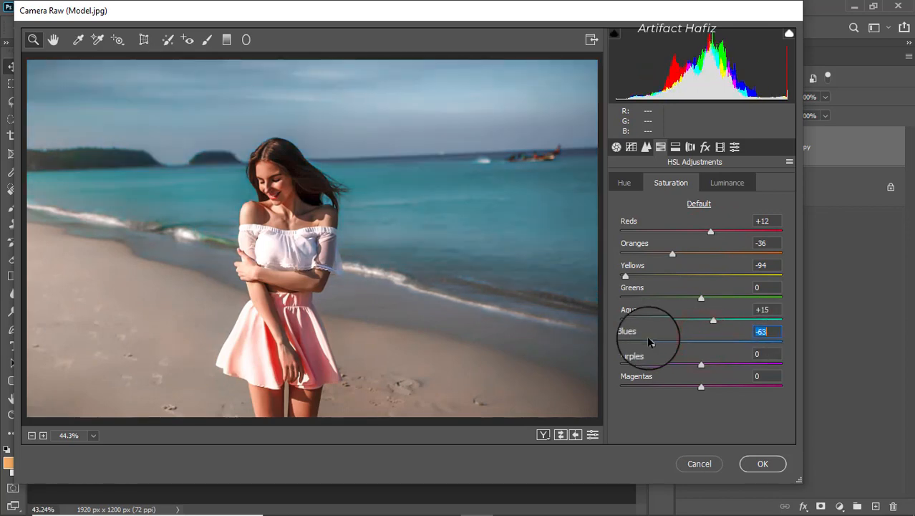
pyautogui.moveTo(648, 340); pyautogui.dragTo(737, 320)
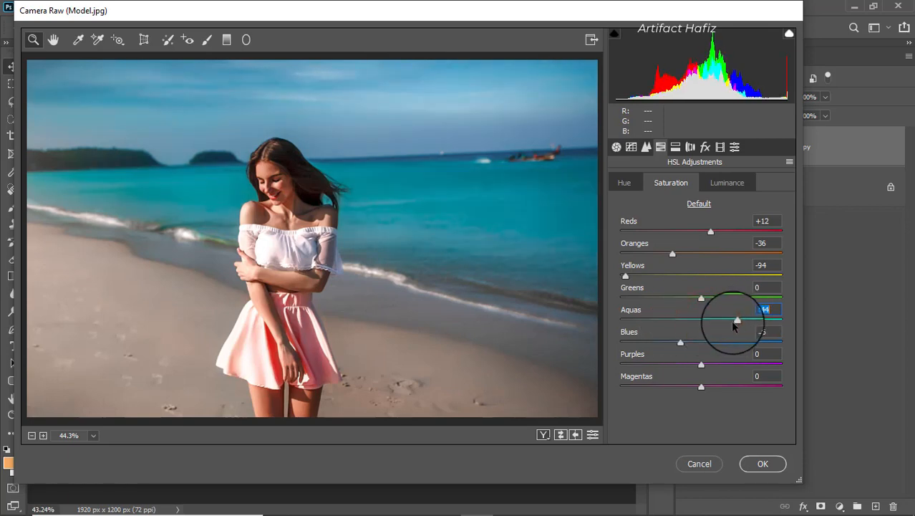
# Set HSL luminance to Reds +8, Oranges +3, Yellows -29, Aquas -31 and Blues -5, and set the Aquas hue to -64
pyautogui.click(705, 184)
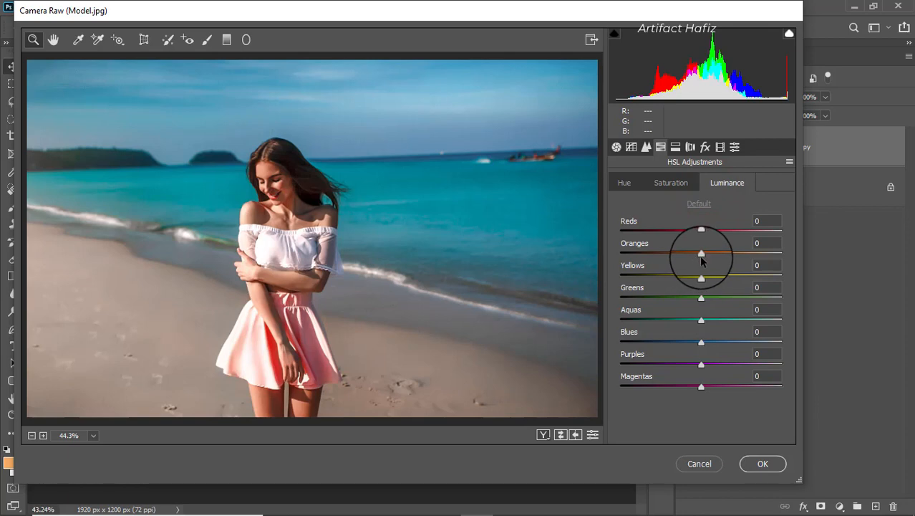
pyautogui.moveTo(702, 254); pyautogui.dragTo(673, 281)
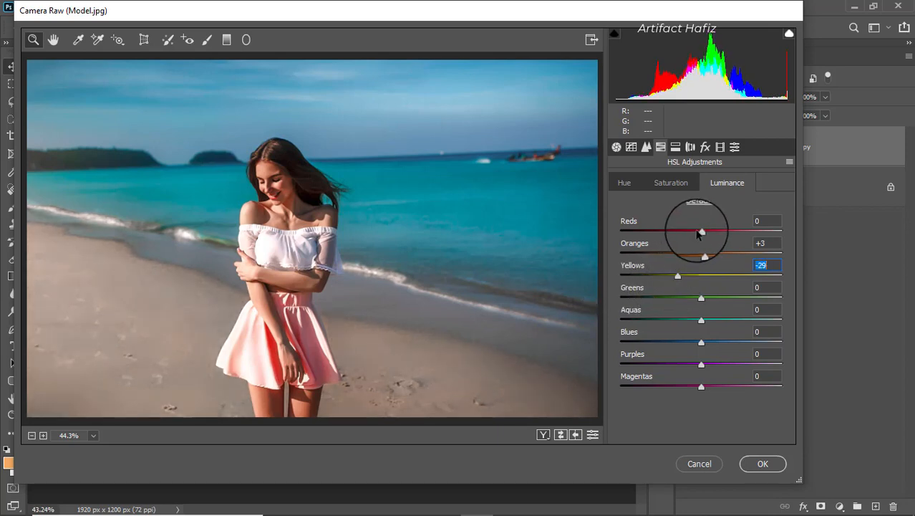
pyautogui.moveTo(698, 234); pyautogui.dragTo(708, 233)
pyautogui.moveTo(698, 321); pyautogui.dragTo(696, 350)
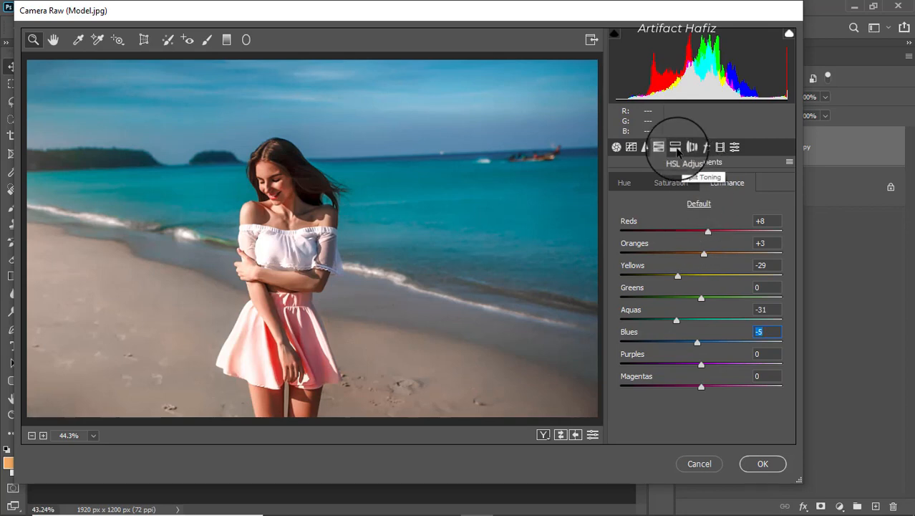
pyautogui.click(624, 183)
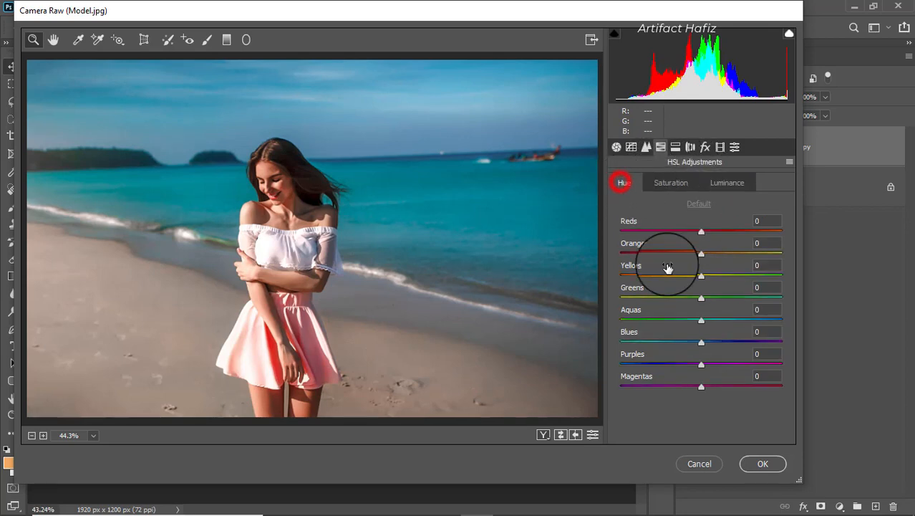
pyautogui.moveTo(701, 324); pyautogui.dragTo(710, 348)
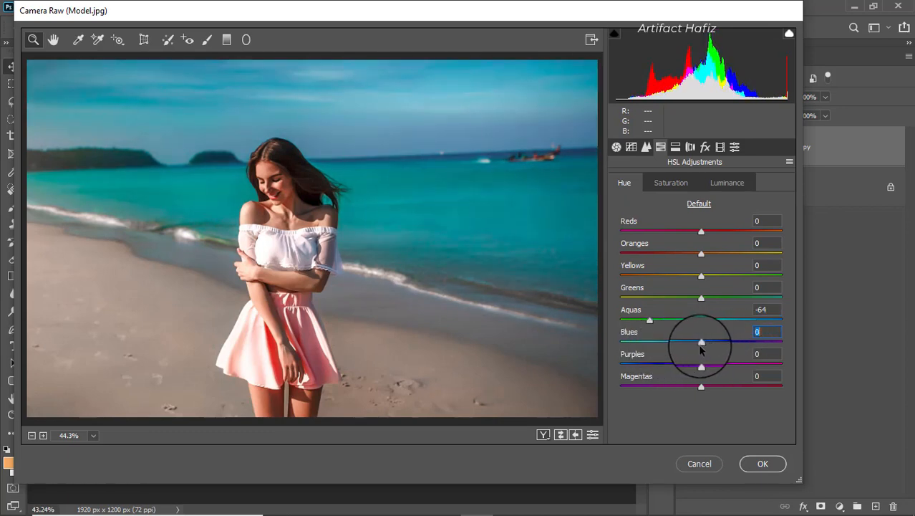
# Split-tone the photo with shadows at hue 216 and saturation 5, and highlights at hue 36 and saturation 11
pyautogui.click(690, 147)
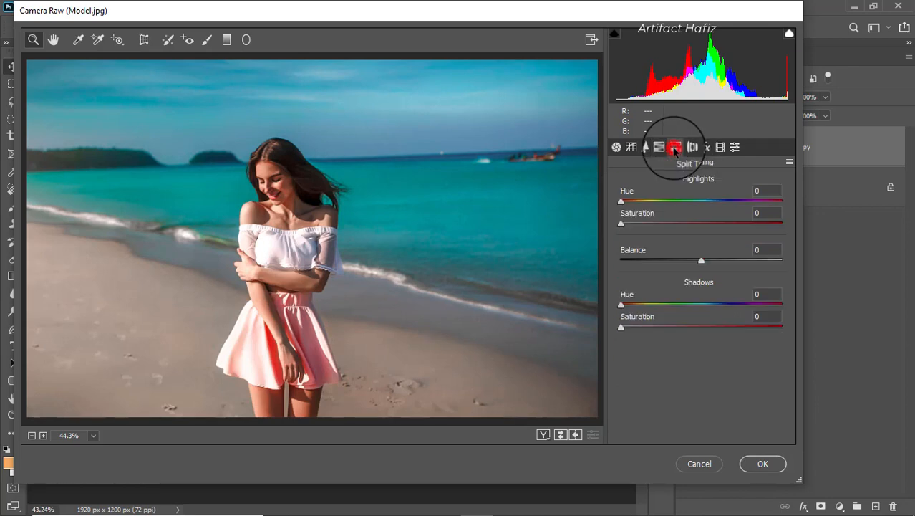
pyautogui.moveTo(622, 327); pyautogui.dragTo(717, 328)
pyautogui.moveTo(623, 305); pyautogui.dragTo(629, 333)
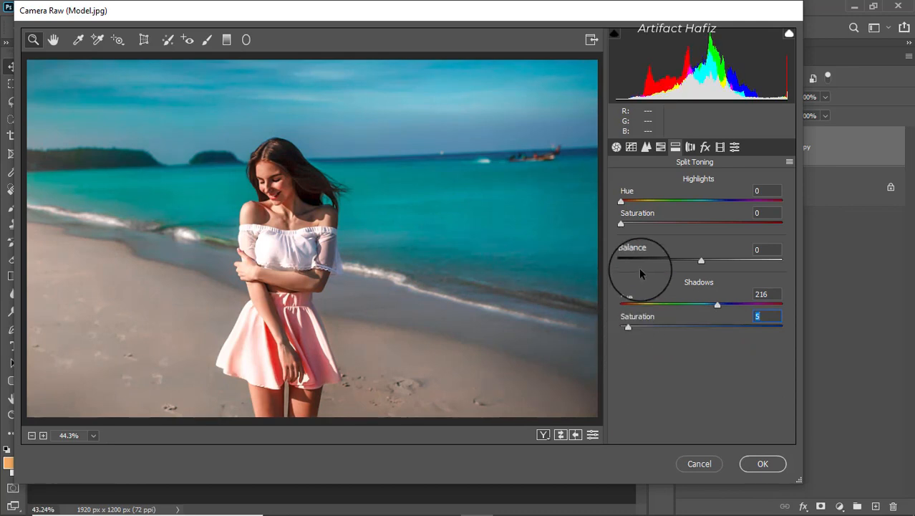
pyautogui.moveTo(621, 224); pyautogui.dragTo(712, 223)
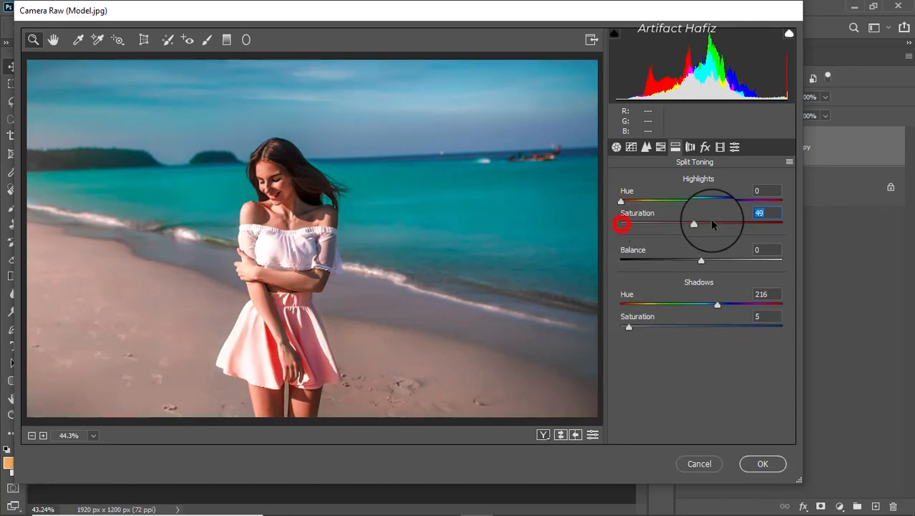
pyautogui.click(622, 202)
pyautogui.moveTo(633, 205); pyautogui.dragTo(637, 203)
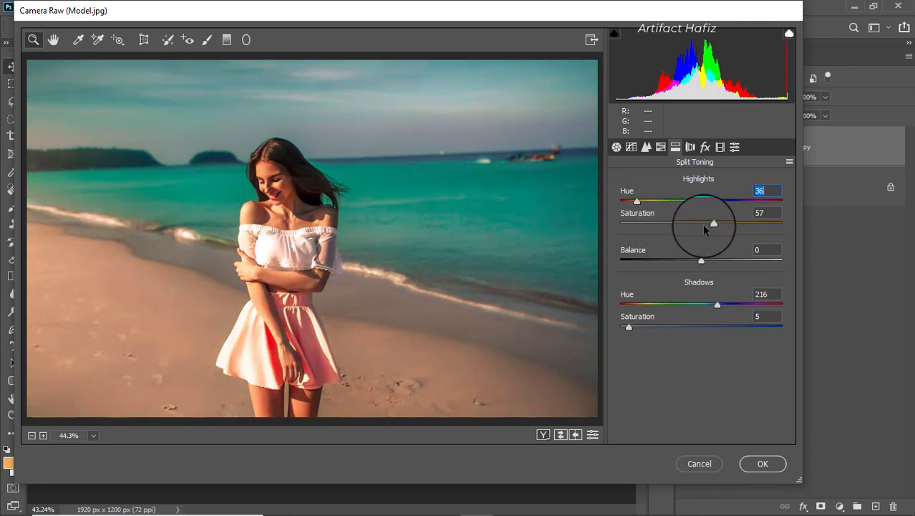
pyautogui.moveTo(714, 228); pyautogui.dragTo(629, 226)
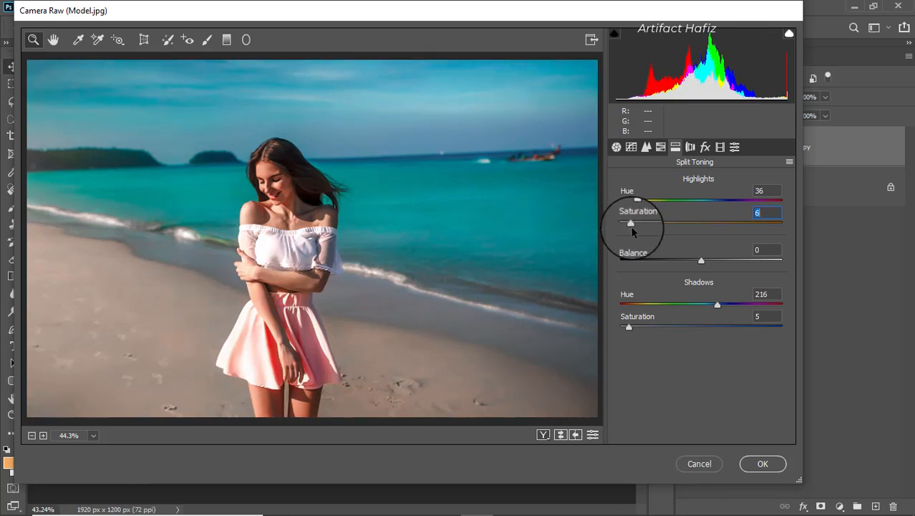
pyautogui.moveTo(632, 227); pyautogui.dragTo(638, 226)
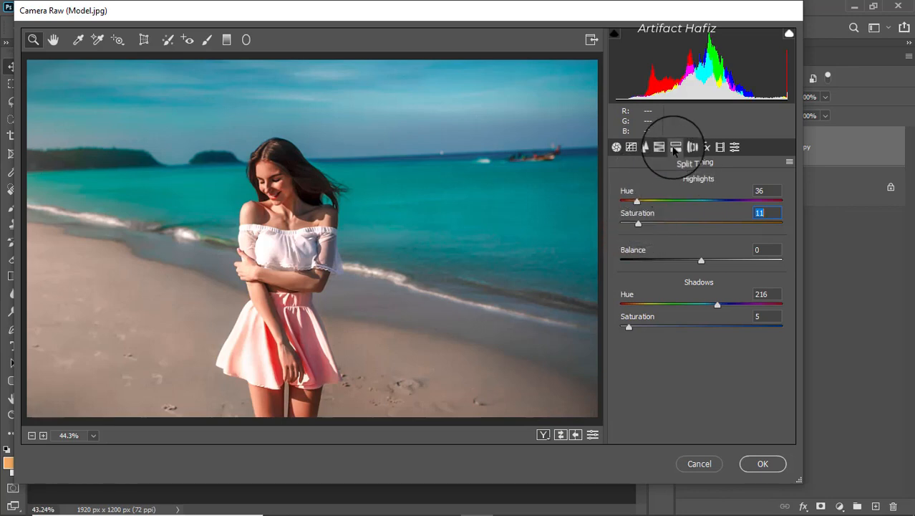
# Raise the sharpening amount slightly in the detail adjustments
pyautogui.click(646, 147)
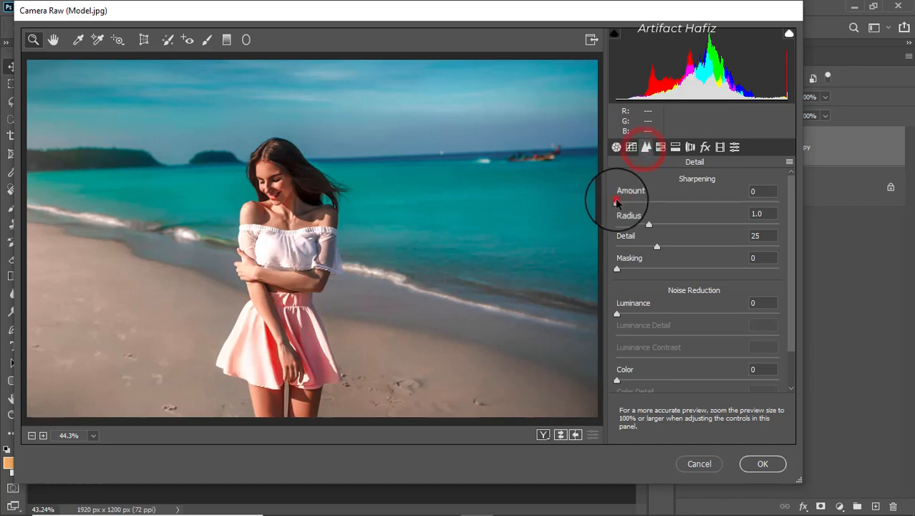
pyautogui.moveTo(617, 201); pyautogui.dragTo(622, 202)
# Shape the RGB point tone curve with input/output points at 0/7, 72/70 and 194/196
pyautogui.click(631, 150)
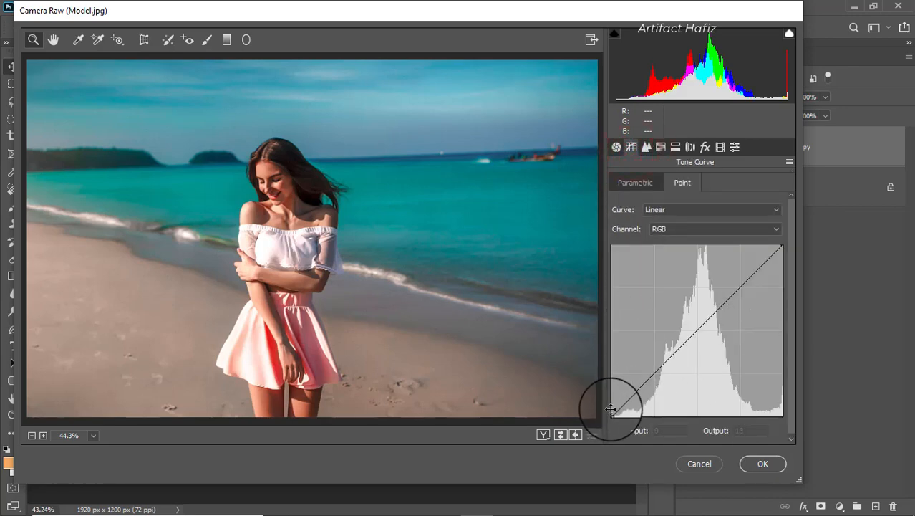
pyautogui.moveTo(612, 414); pyautogui.dragTo(598, 404)
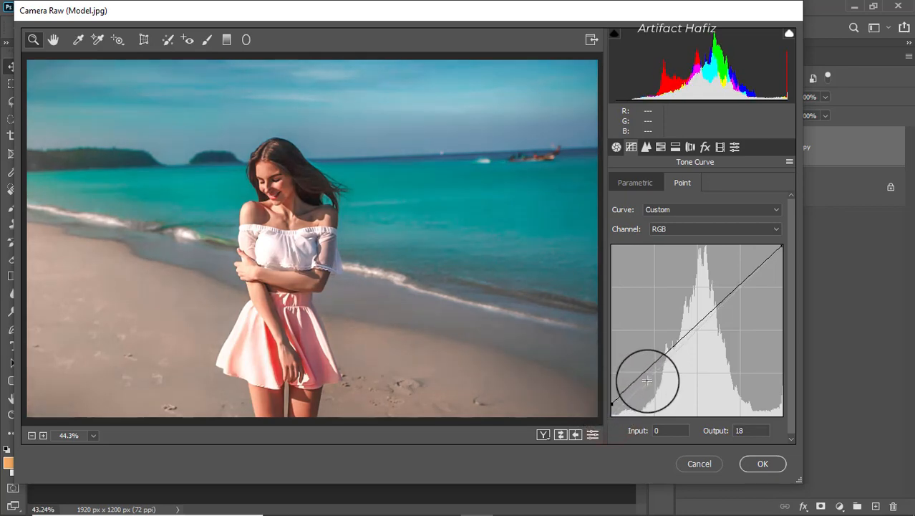
pyautogui.moveTo(644, 373); pyautogui.dragTo(660, 369)
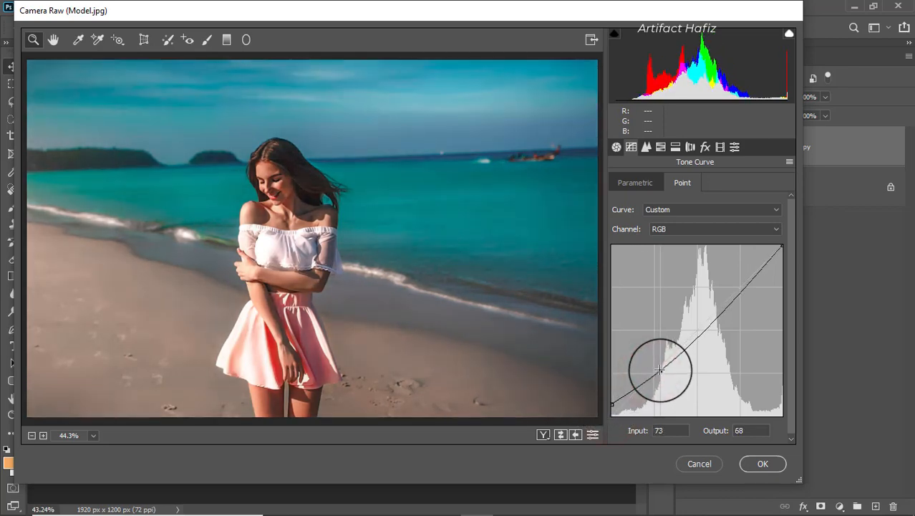
pyautogui.click(739, 286)
pyautogui.moveTo(739, 286); pyautogui.dragTo(739, 284)
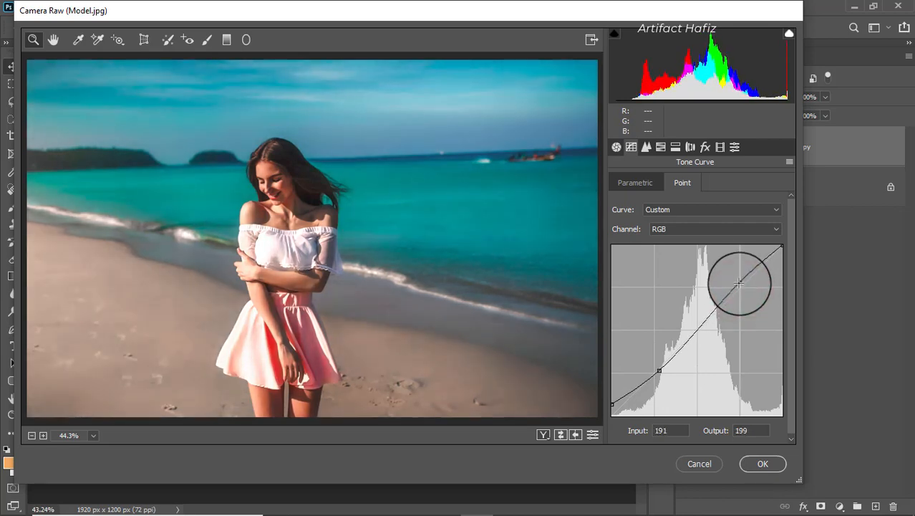
pyautogui.moveTo(613, 400); pyautogui.dragTo(606, 410)
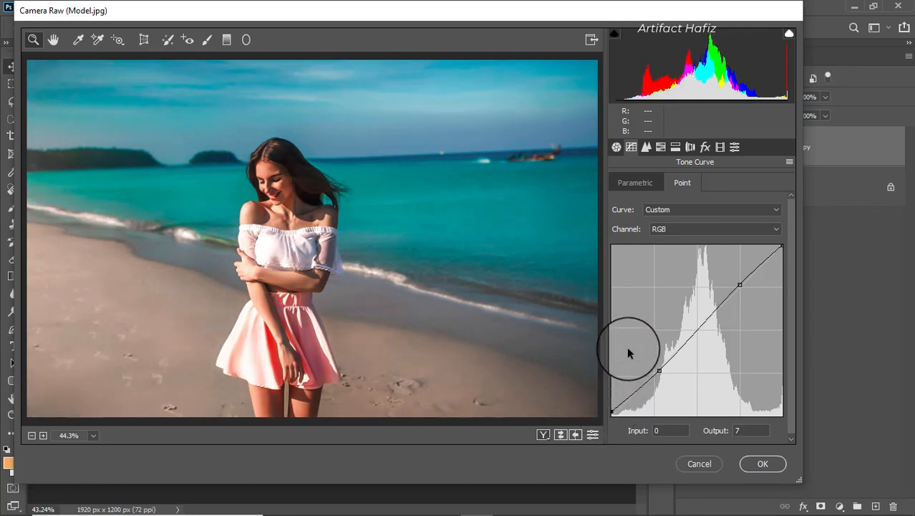
pyautogui.click(740, 283)
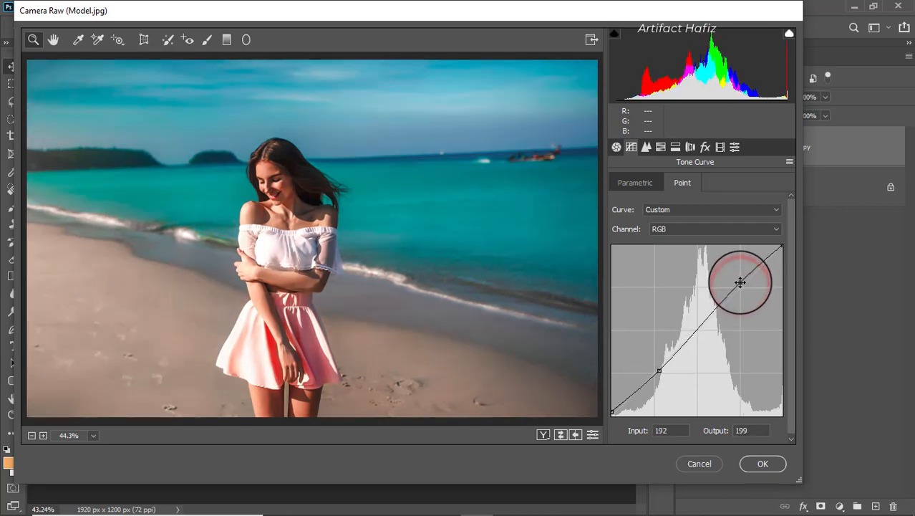
pyautogui.moveTo(740, 282); pyautogui.dragTo(741, 285)
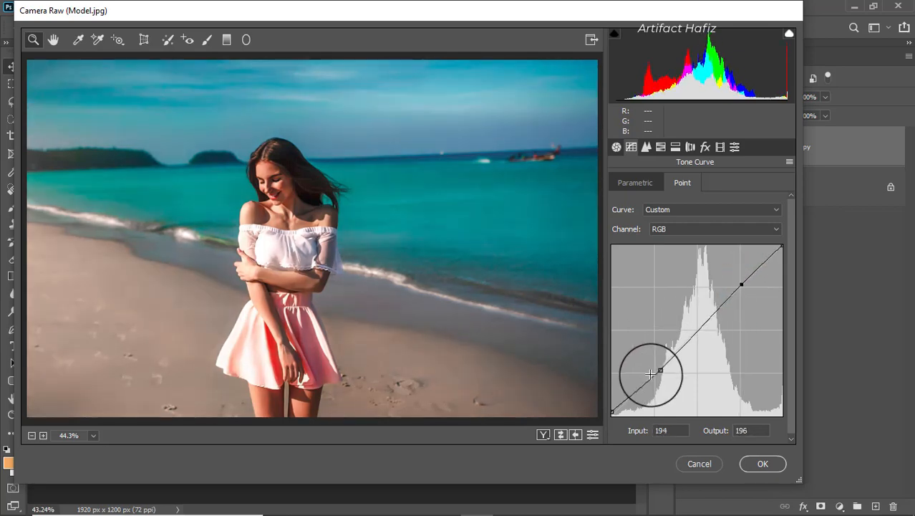
pyautogui.moveTo(659, 370); pyautogui.dragTo(659, 368)
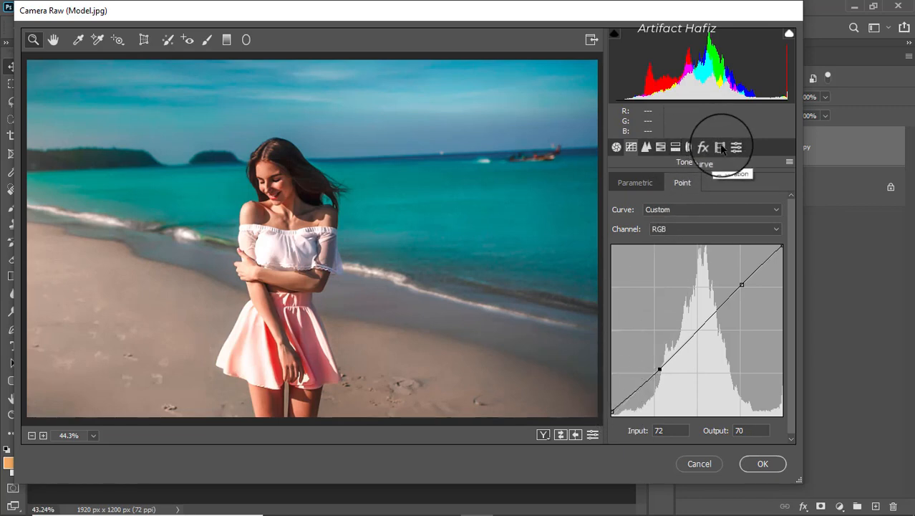
# Calibrate Red Primary to hue -8 and saturation -8, Green Primary hue to -29, Blue Primary to hue -11 and saturation -13, and apply the filter
pyautogui.click(720, 147)
pyautogui.moveTo(701, 277); pyautogui.dragTo(694, 300)
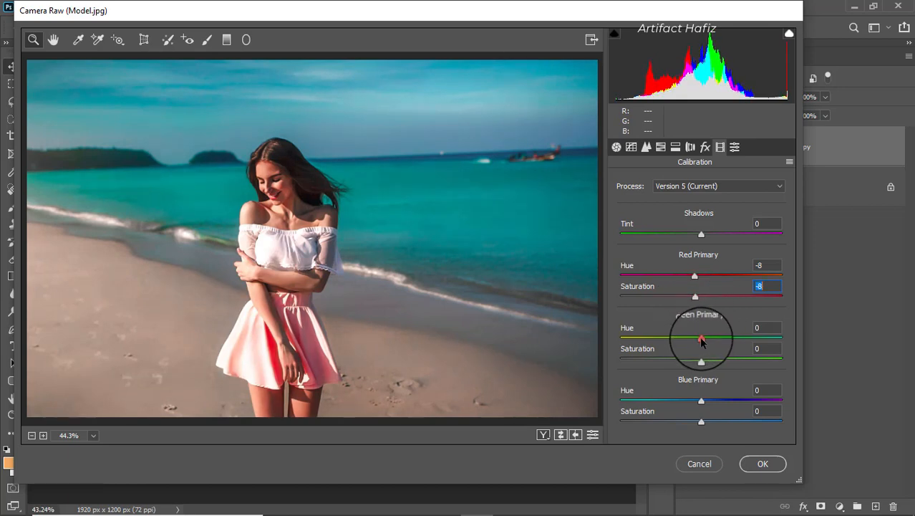
pyautogui.moveTo(701, 336); pyautogui.dragTo(677, 351)
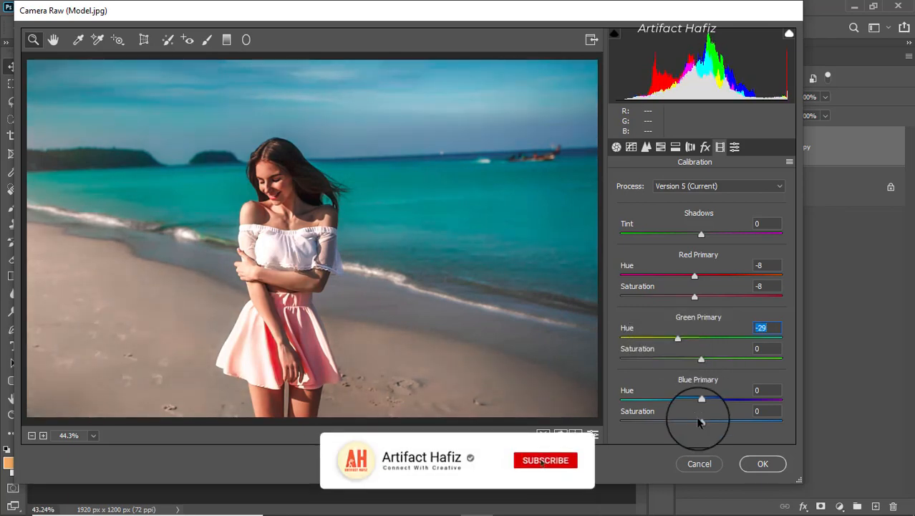
pyautogui.moveTo(701, 402); pyautogui.dragTo(688, 422)
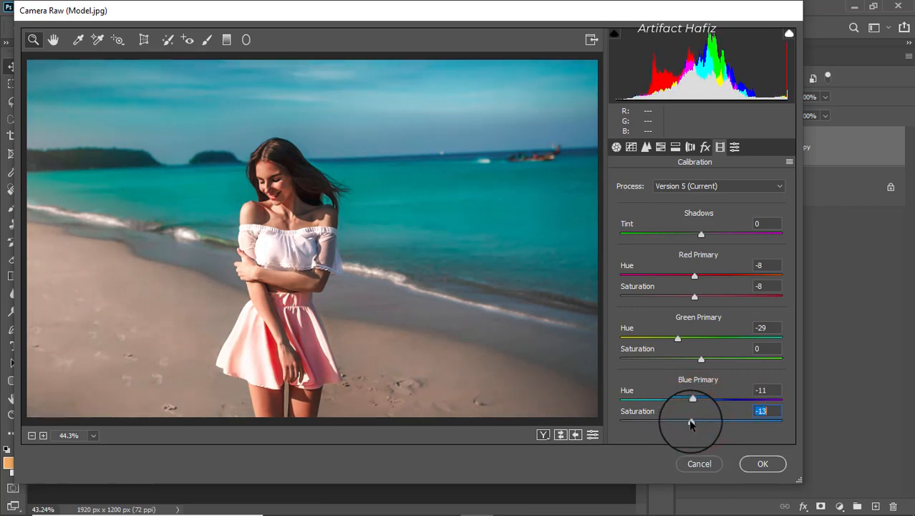
pyautogui.click(761, 463)
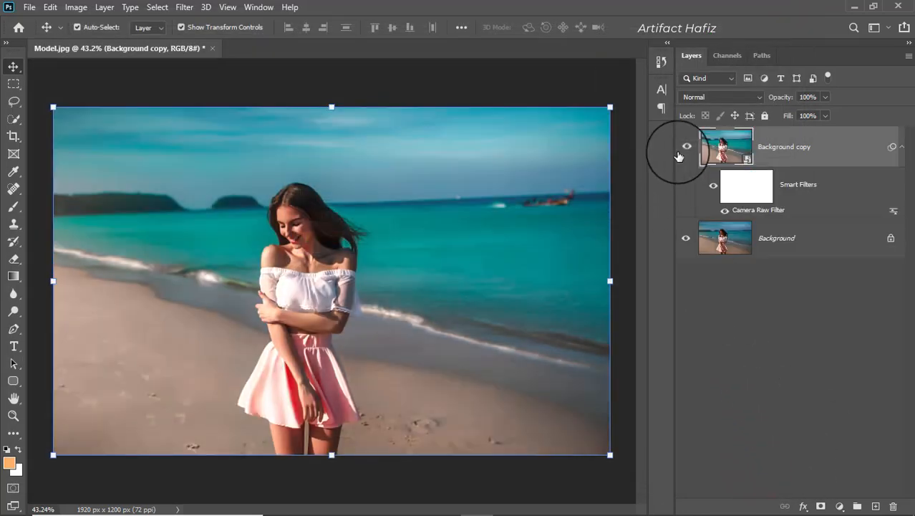
# Compare the graded photo with the original by hiding and showing the Background copy layer, leaving that layer selected
pyautogui.click(686, 148)
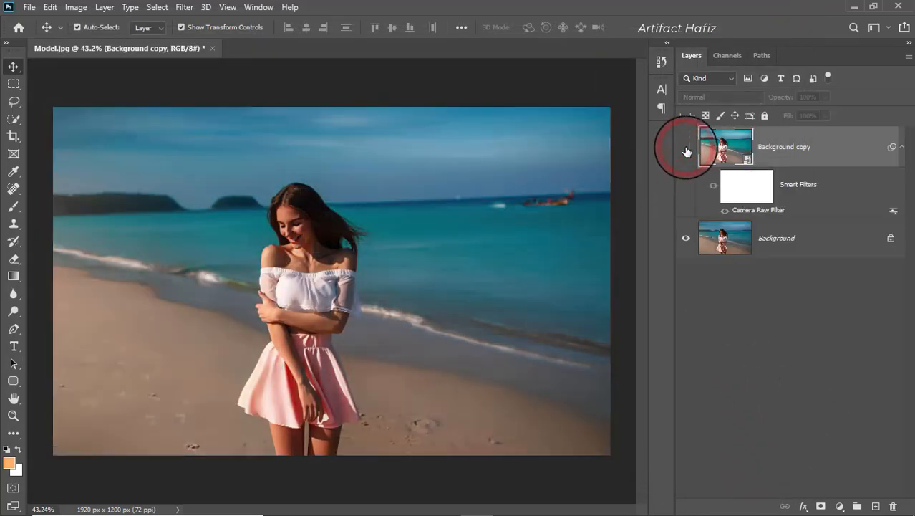
pyautogui.click(686, 148)
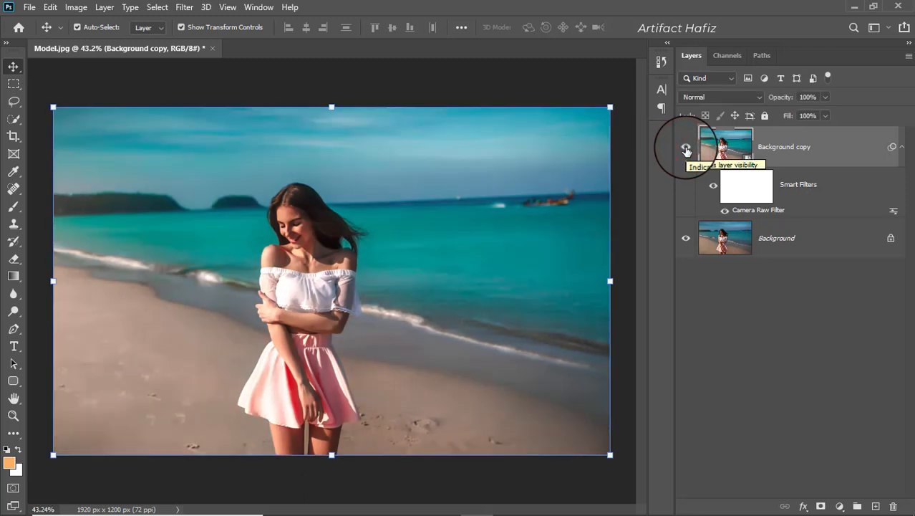
pyautogui.click(798, 133)
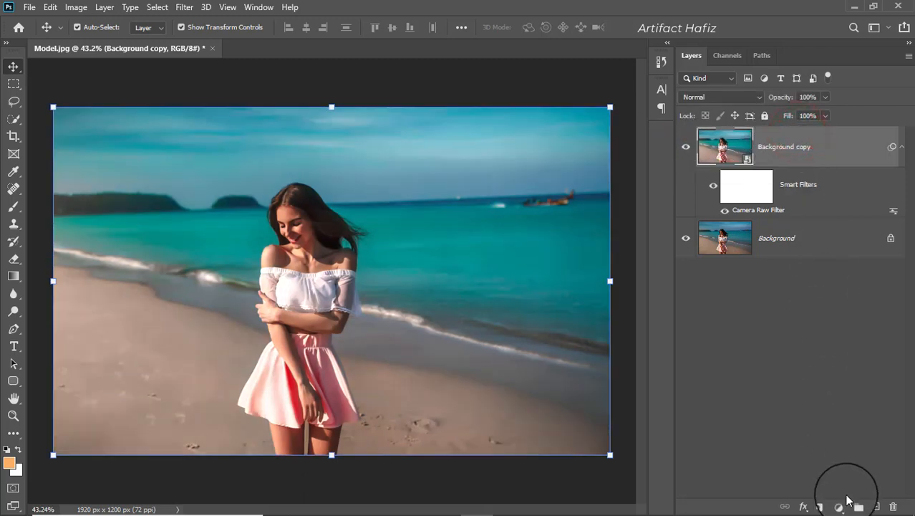
# Add a Color Lookup adjustment layer above the Background copy using the HorrorBlue.3DL 3D LUT
pyautogui.click(845, 501)
pyautogui.click(846, 433)
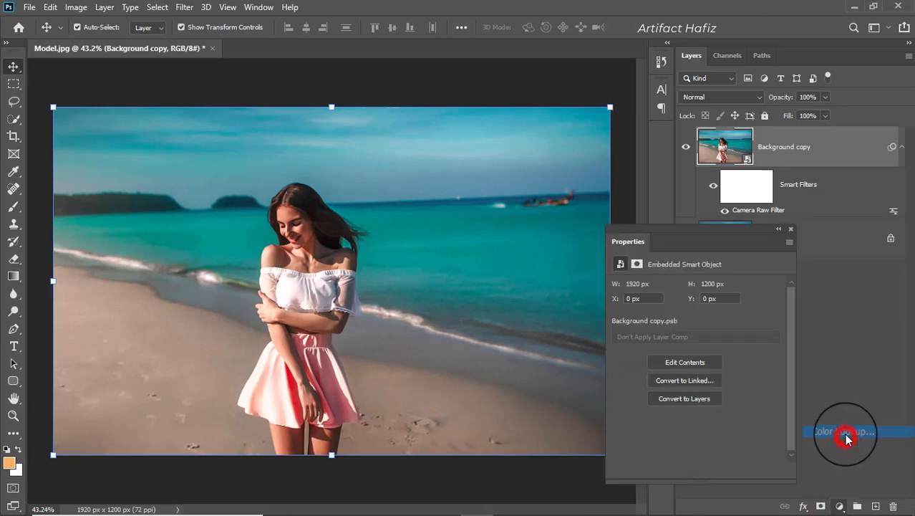
pyautogui.click(689, 285)
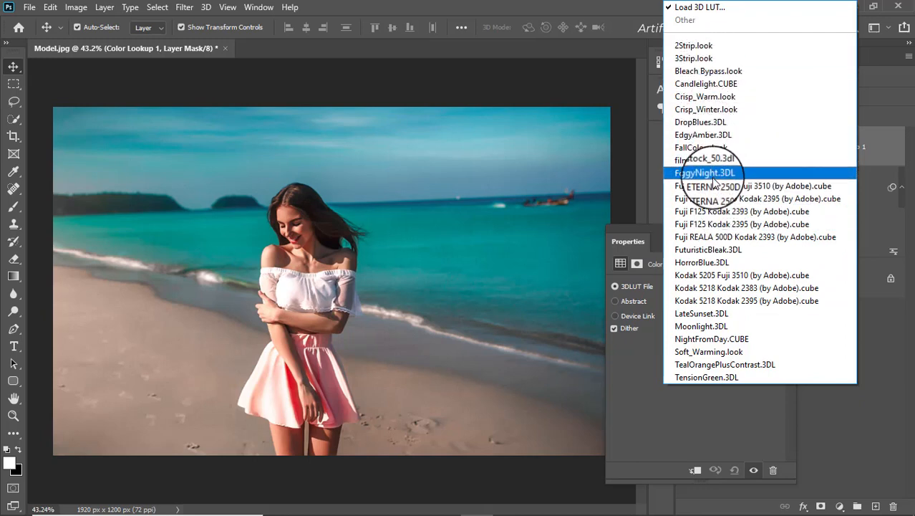
pyautogui.click(707, 264)
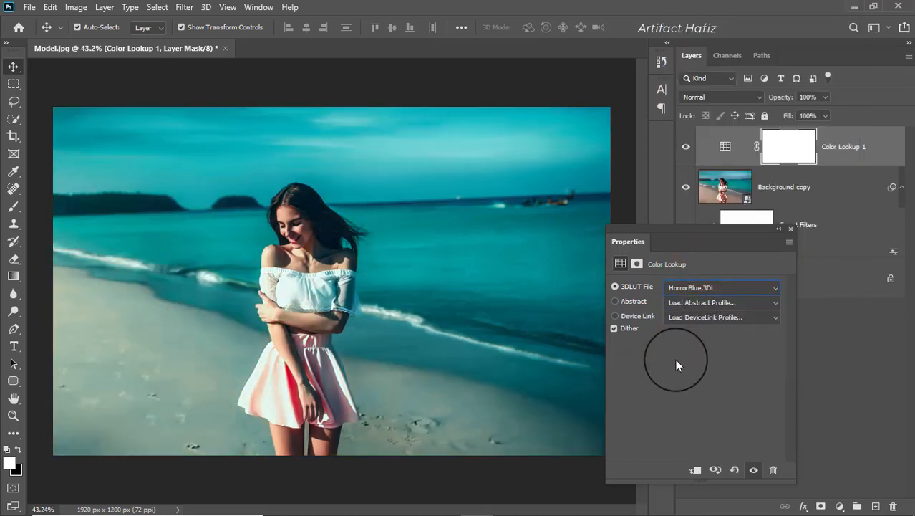
pyautogui.click(791, 230)
# Reduce the Color Lookup layer's opacity to 15%, leaving that layer selected
pyautogui.click(848, 137)
pyautogui.click(824, 95)
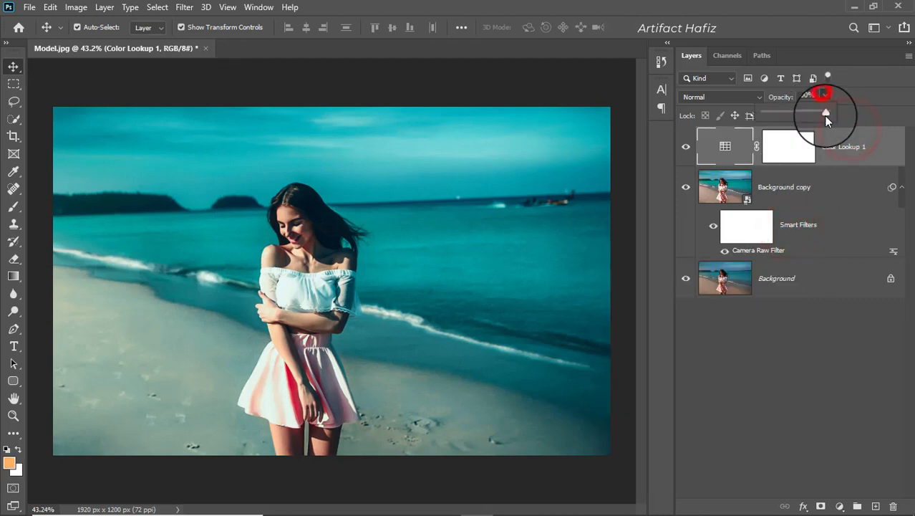
pyautogui.moveTo(826, 115); pyautogui.dragTo(773, 111)
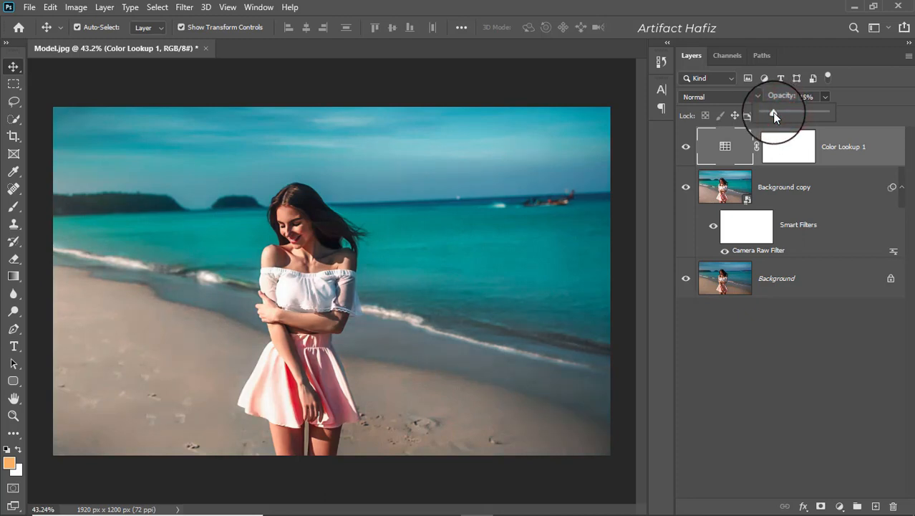
pyautogui.click(838, 146)
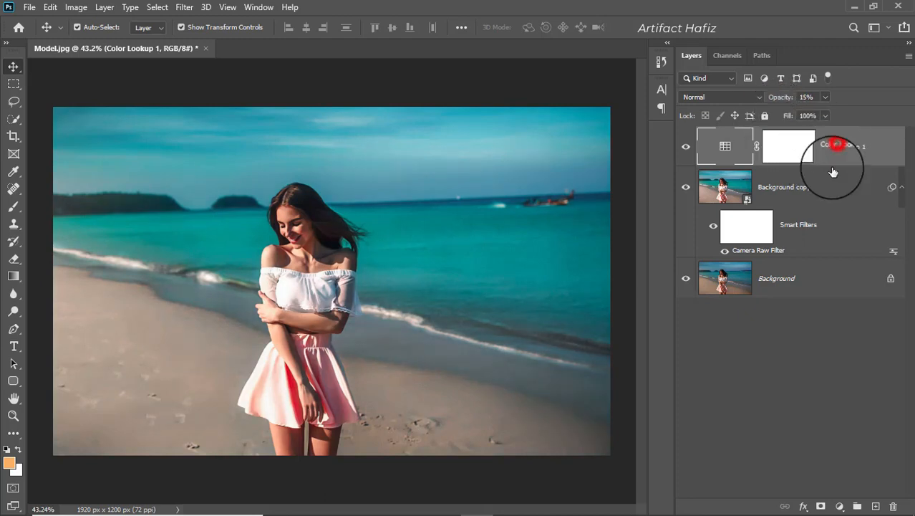
# Add a Curves adjustment layer above the Color Lookup and move the RGB curve's white point slightly inward to brighten the highlights
pyautogui.click(839, 506)
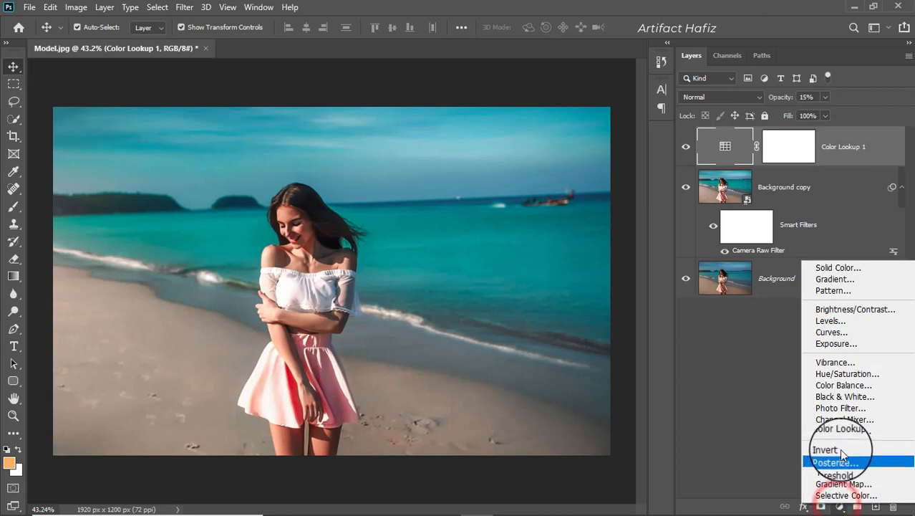
pyautogui.click(827, 333)
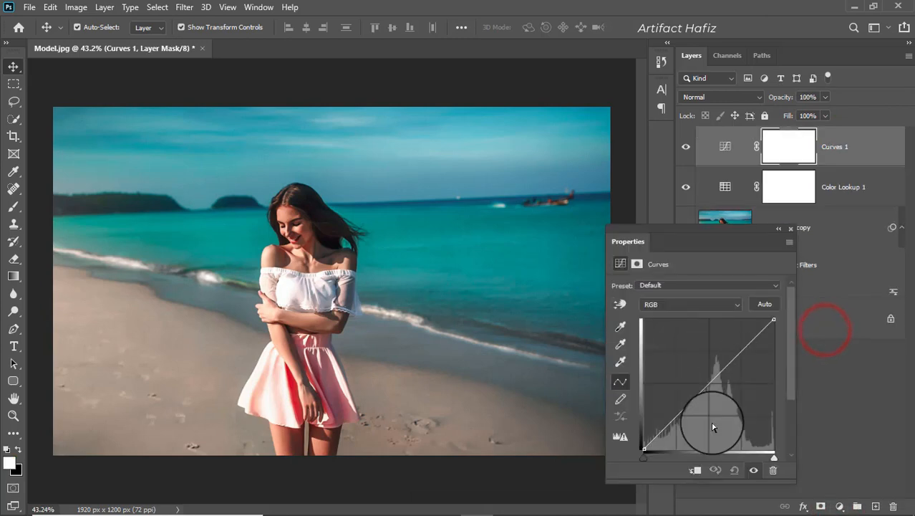
pyautogui.click(772, 318)
pyautogui.moveTo(776, 322); pyautogui.dragTo(771, 319)
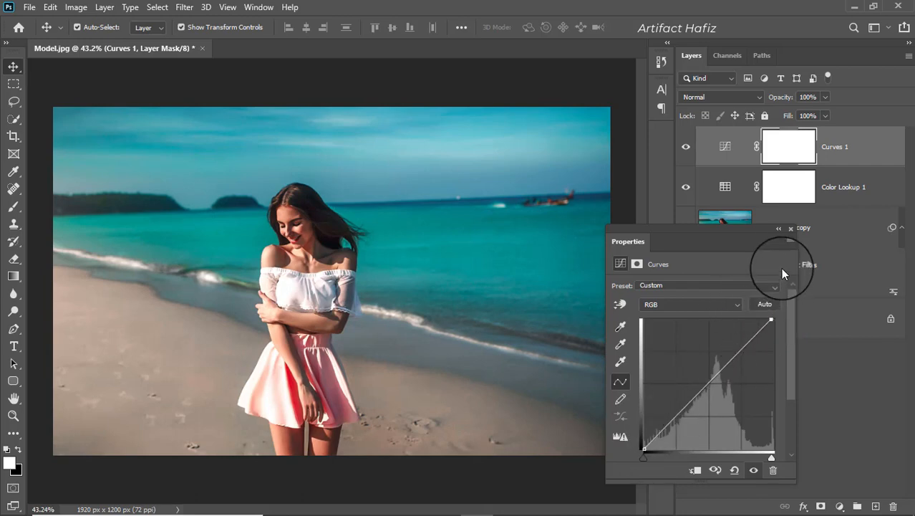
pyautogui.click(791, 228)
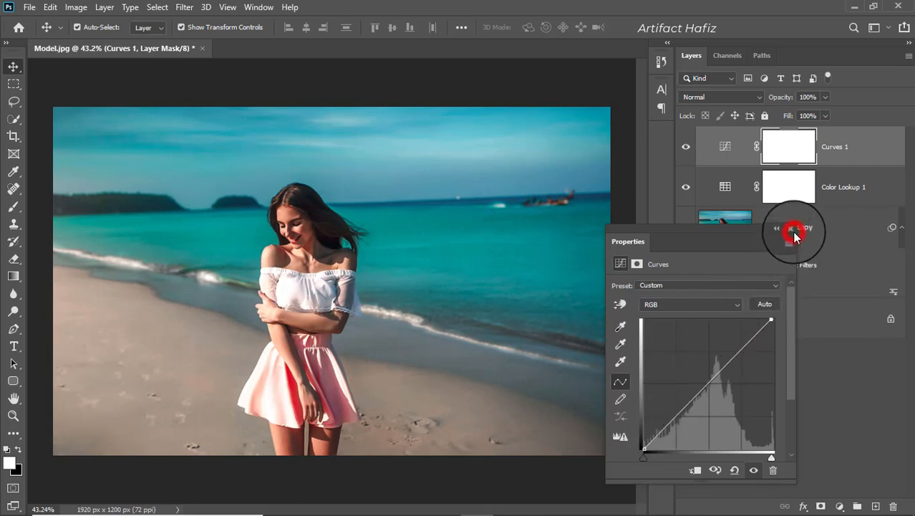
pyautogui.click(827, 151)
# Add a Levels adjustment layer on top with RGB input levels of 0, 1.00 and 251
pyautogui.click(840, 506)
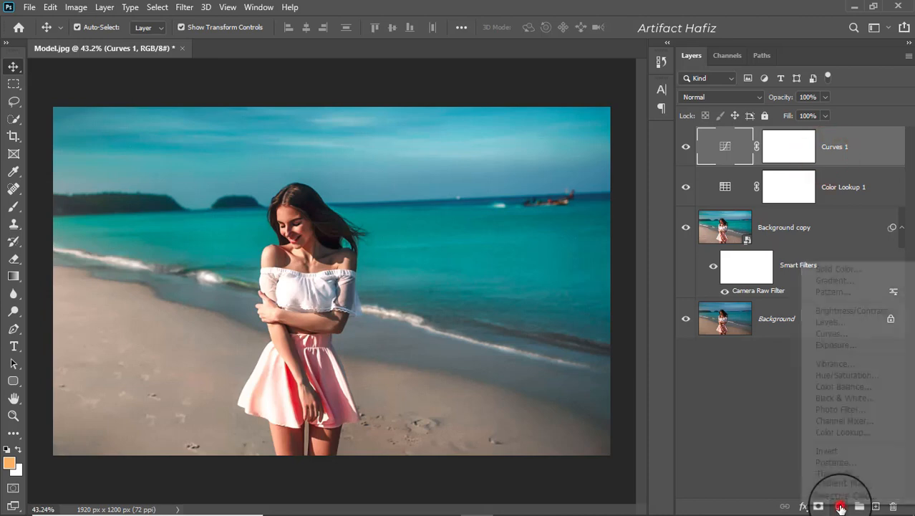
pyautogui.click(836, 326)
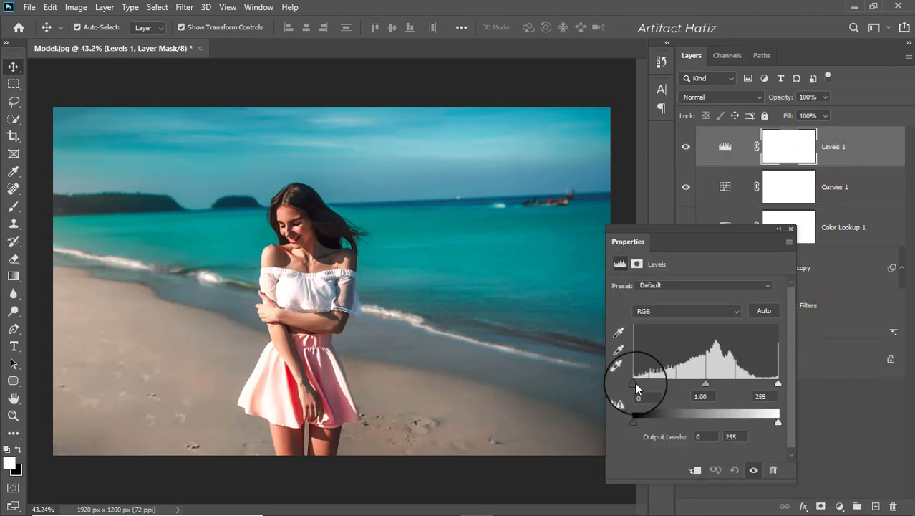
pyautogui.moveTo(636, 387); pyautogui.dragTo(633, 385)
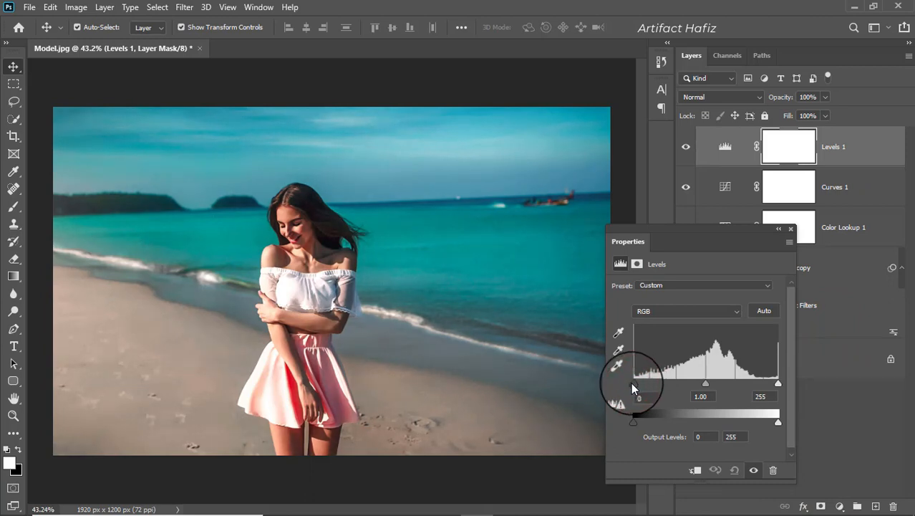
pyautogui.moveTo(779, 384); pyautogui.dragTo(778, 385)
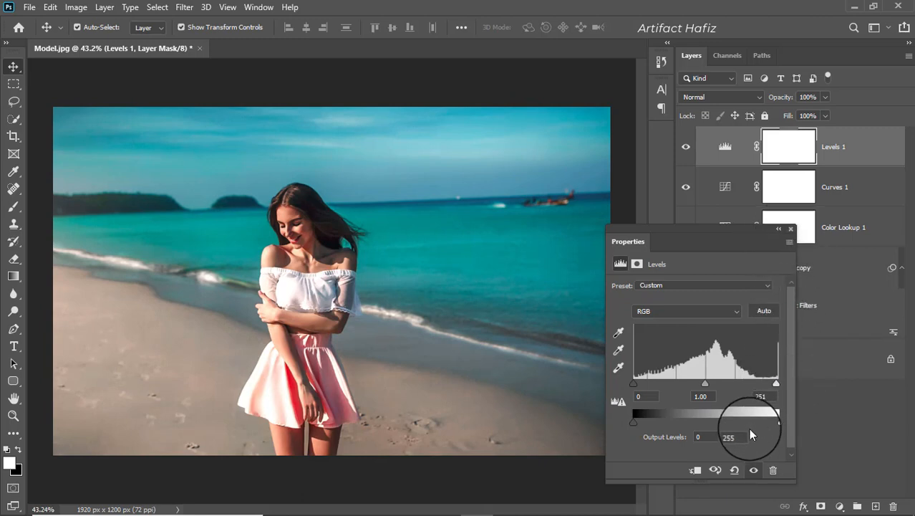
pyautogui.click(762, 394)
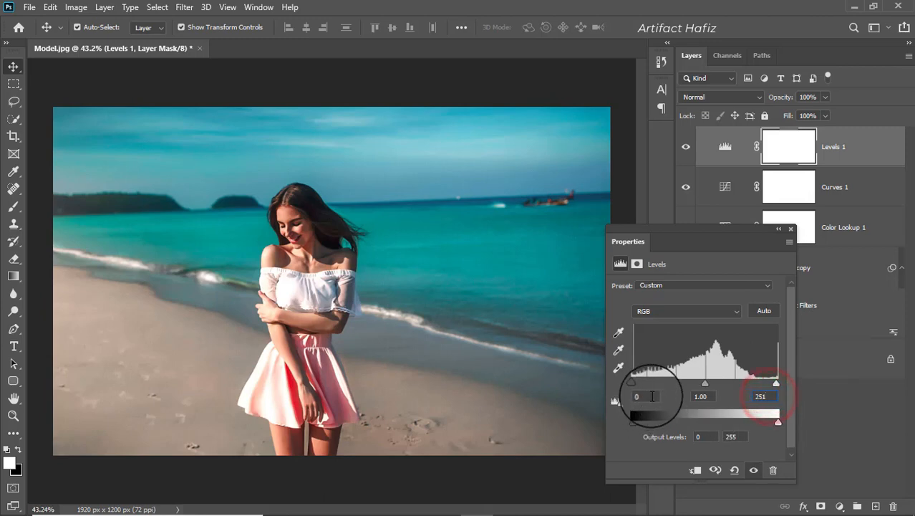
pyautogui.click(651, 395)
pyautogui.click(701, 397)
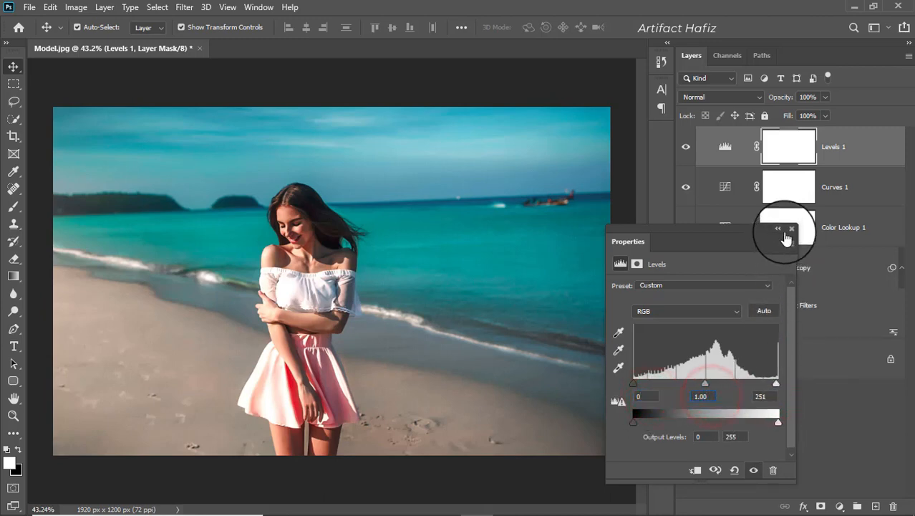
pyautogui.click(790, 232)
pyautogui.click(874, 142)
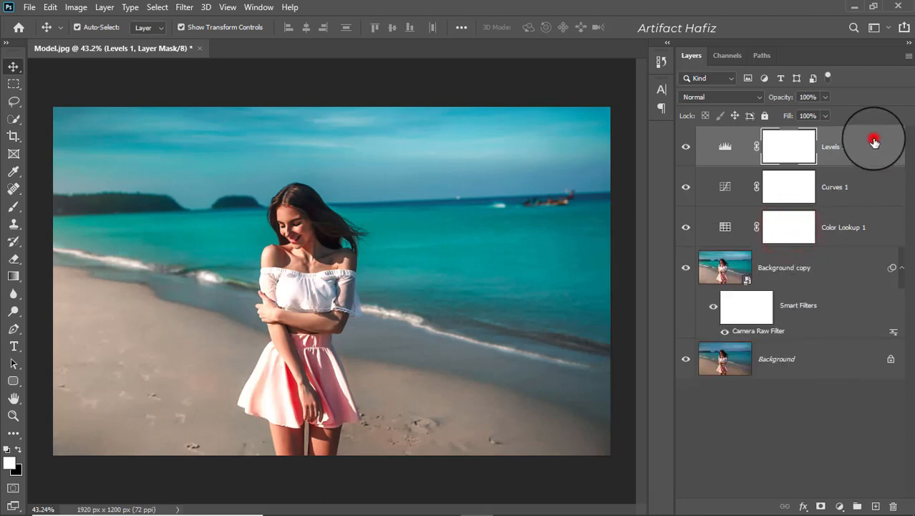
# Add a Color Balance adjustment layer and shift its midtones to magenta-green -2 and yellow-blue -14
pyautogui.click(839, 506)
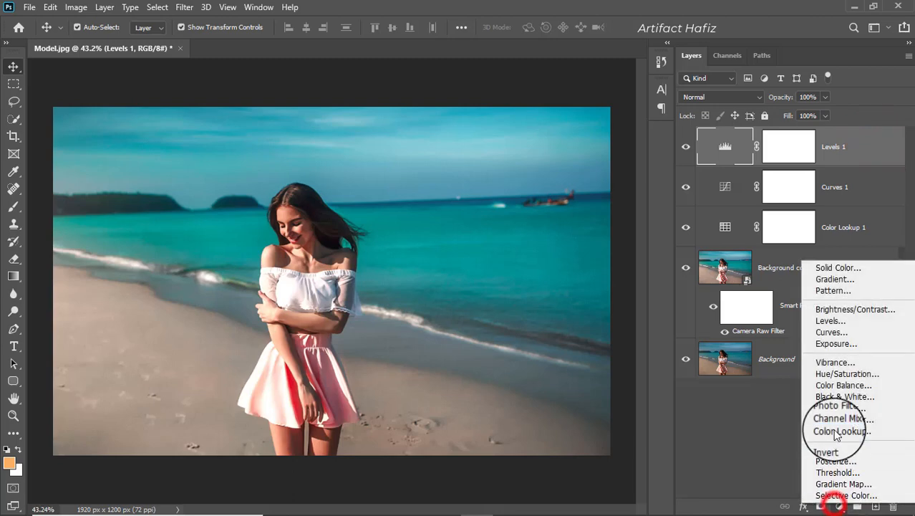
pyautogui.click(837, 385)
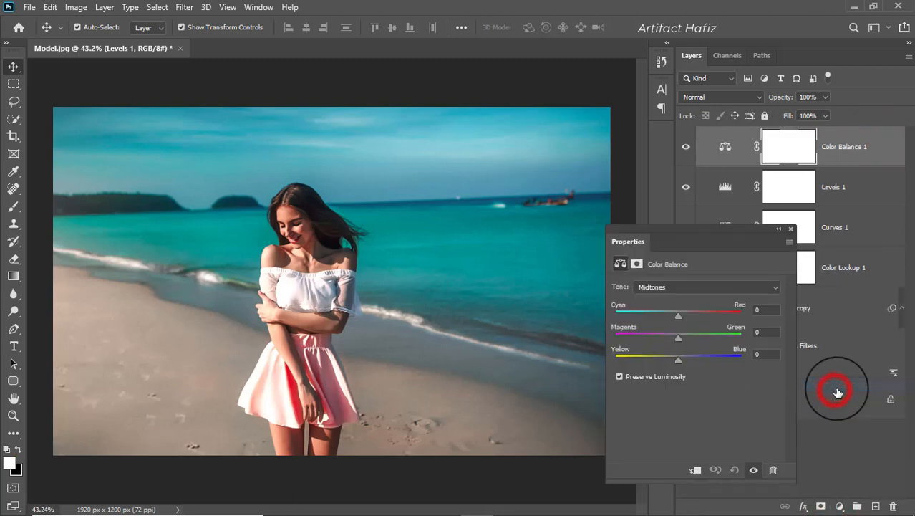
pyautogui.moveTo(678, 317); pyautogui.dragTo(668, 362)
pyautogui.click(665, 361)
# Set the Color Balance shadows to cyan-red +3, magenta-green +7 and yellow-blue +5
pyautogui.click(693, 286)
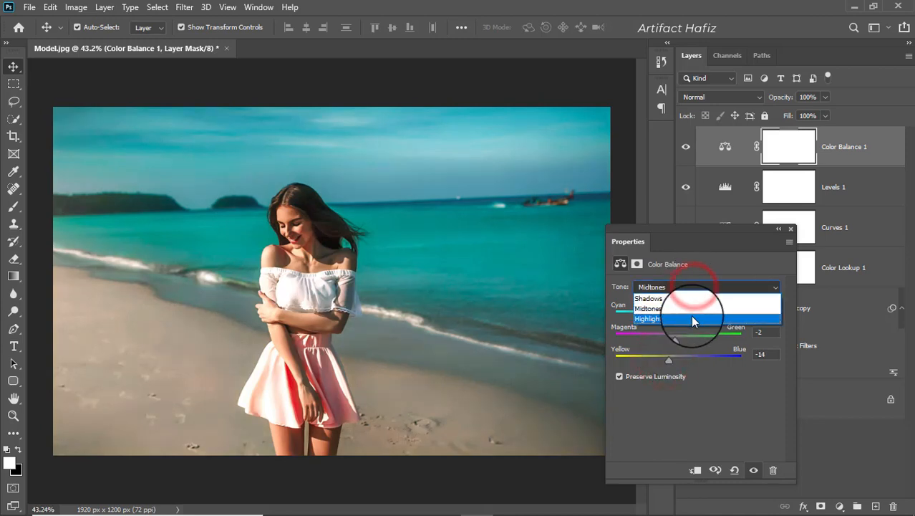
pyautogui.click(688, 293)
pyautogui.moveTo(680, 313); pyautogui.dragTo(684, 360)
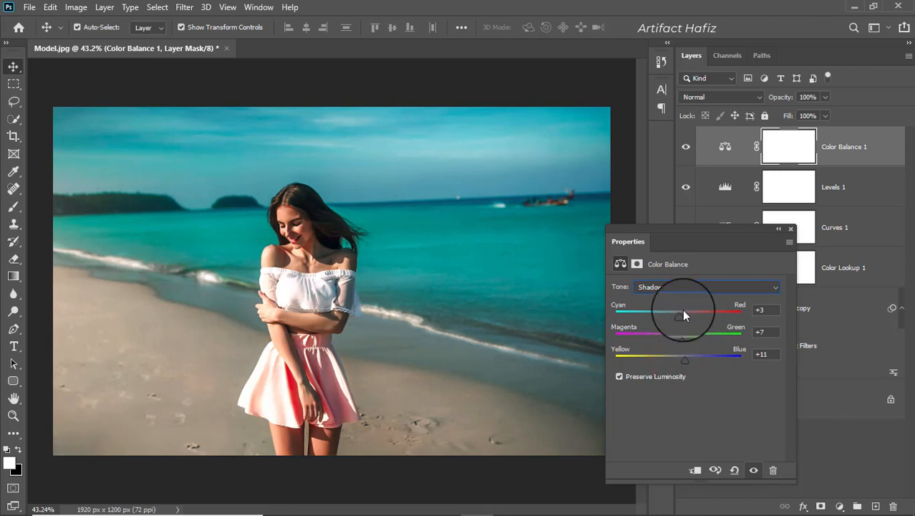
pyautogui.click(684, 286)
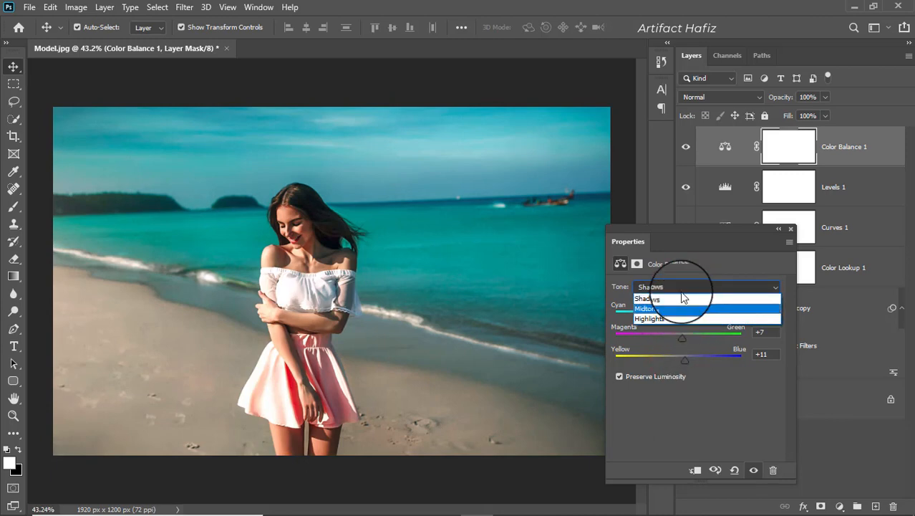
pyautogui.click(698, 266)
pyautogui.moveTo(684, 358); pyautogui.dragTo(681, 362)
# Set the Color Balance highlights to cyan-red -13, magenta-green -2 and yellow-blue +11, and compare the photo with the layer hidden and shown
pyautogui.click(671, 289)
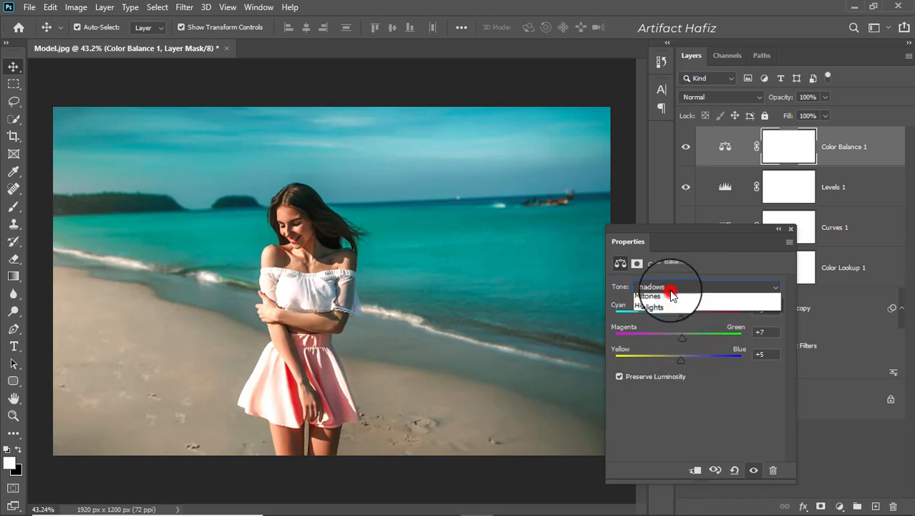
pyautogui.click(670, 306)
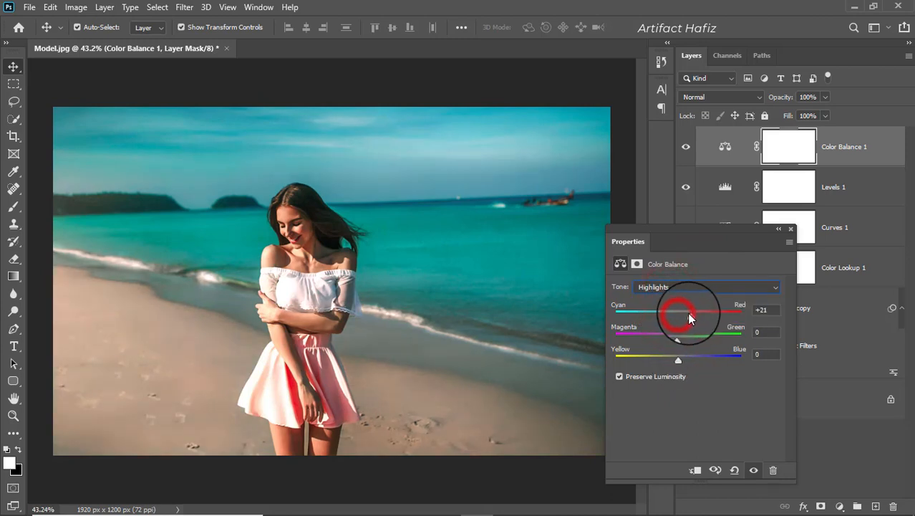
pyautogui.moveTo(688, 313); pyautogui.dragTo(685, 359)
pyautogui.click(678, 339)
pyautogui.click(679, 362)
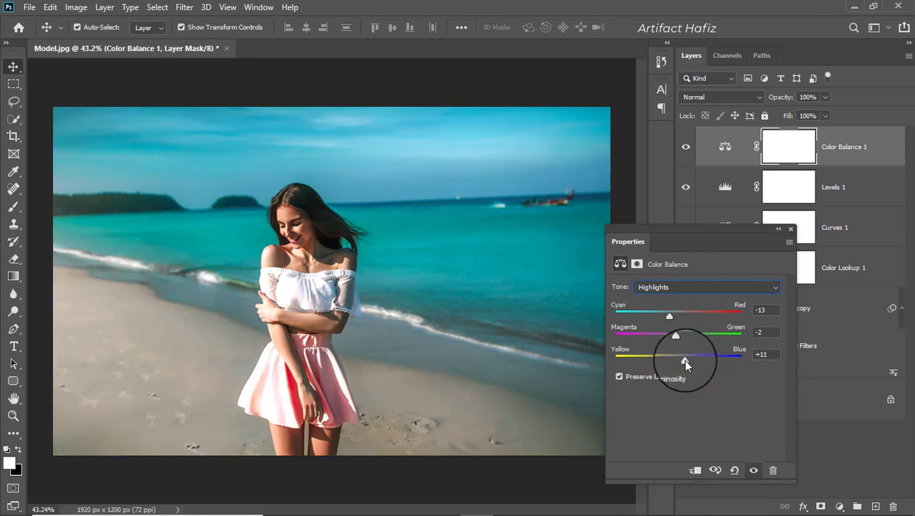
pyautogui.click(791, 229)
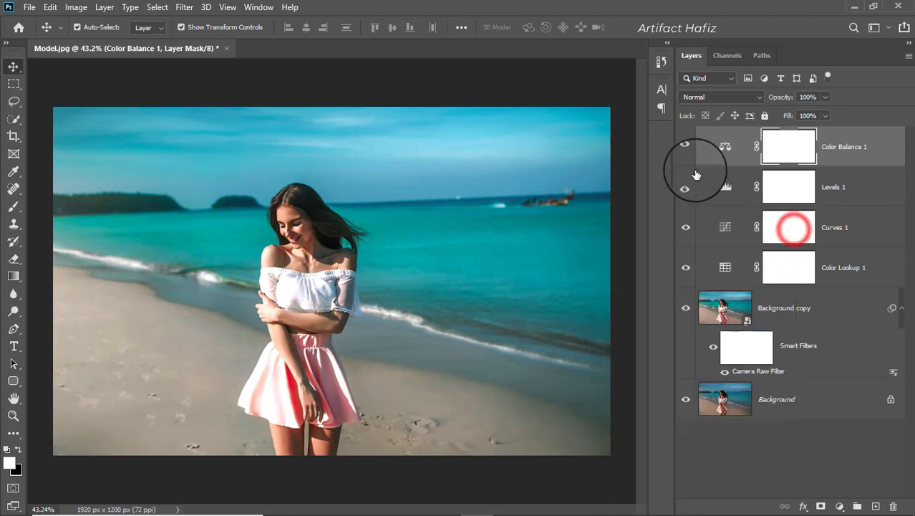
pyautogui.click(684, 146)
pyautogui.click(683, 146)
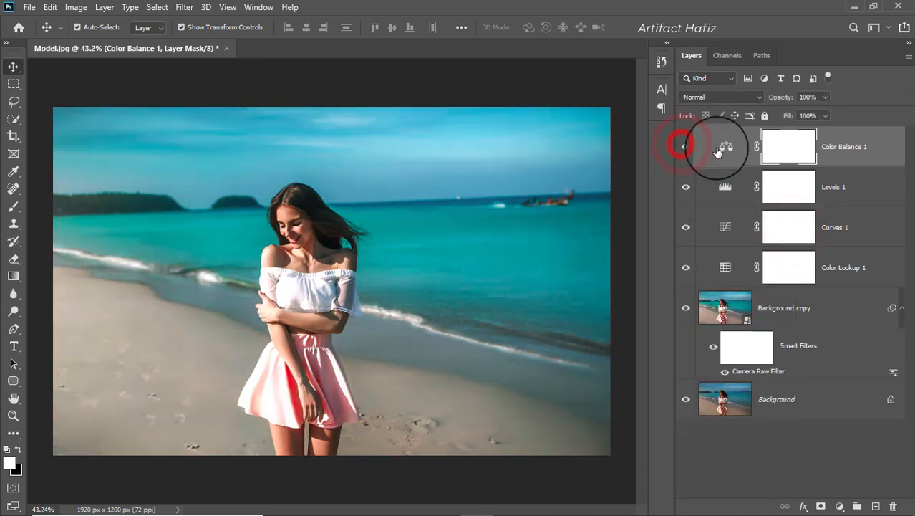
# Stamp all visible layers into a new layer at the top of the stack and convert it for Smart Filters
pyautogui.click(862, 146)
pyautogui.hotkey('ctrl', 'alt', 'shift', 'e')
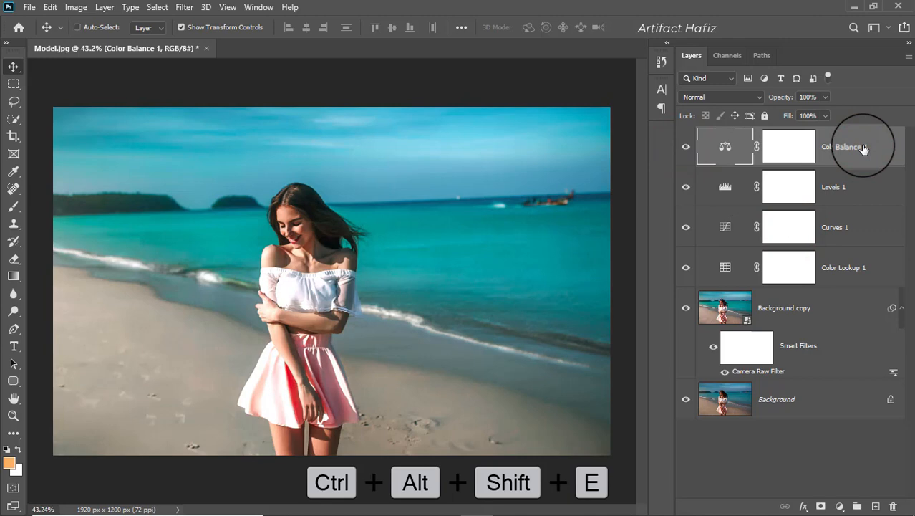
pyautogui.click(843, 146)
pyautogui.click(186, 9)
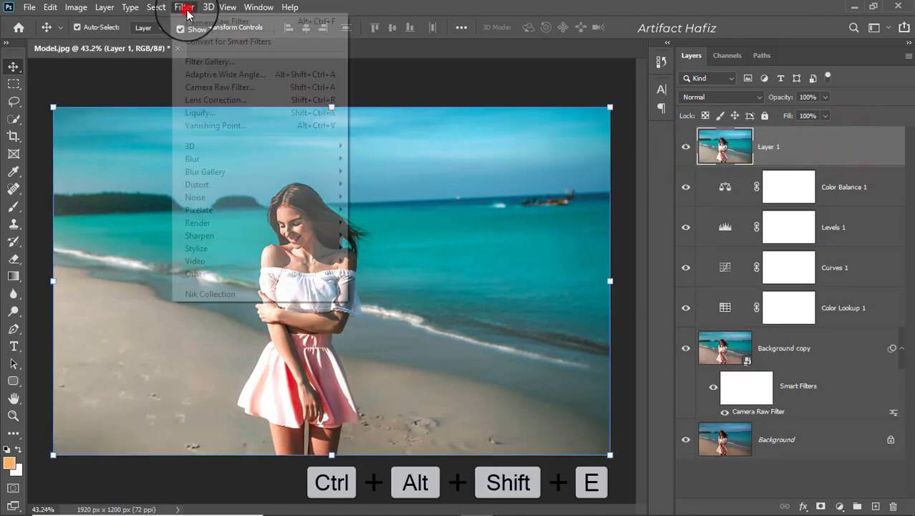
pyautogui.click(206, 41)
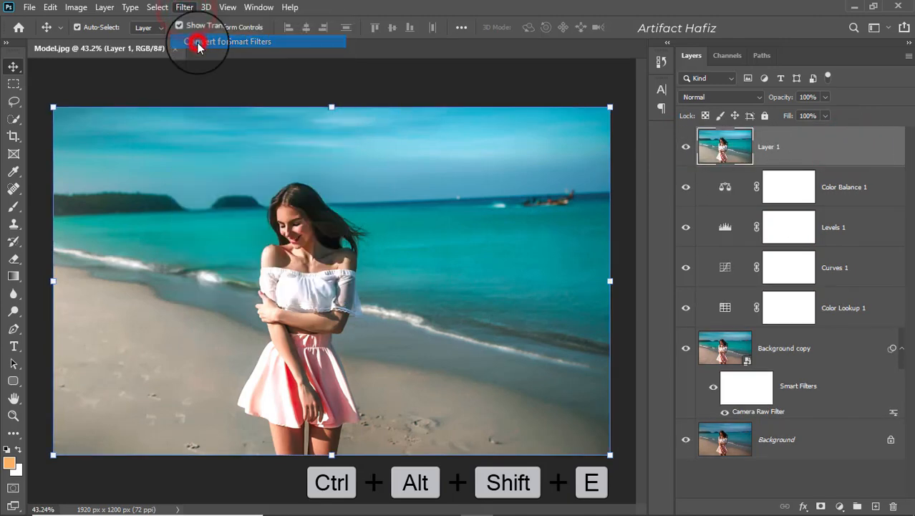
# Open the Camera Raw Filter on the stamped layer and set exposure -0.05, highlights -33, shadows +25 and whites -17
pyautogui.click(183, 7)
pyautogui.click(213, 87)
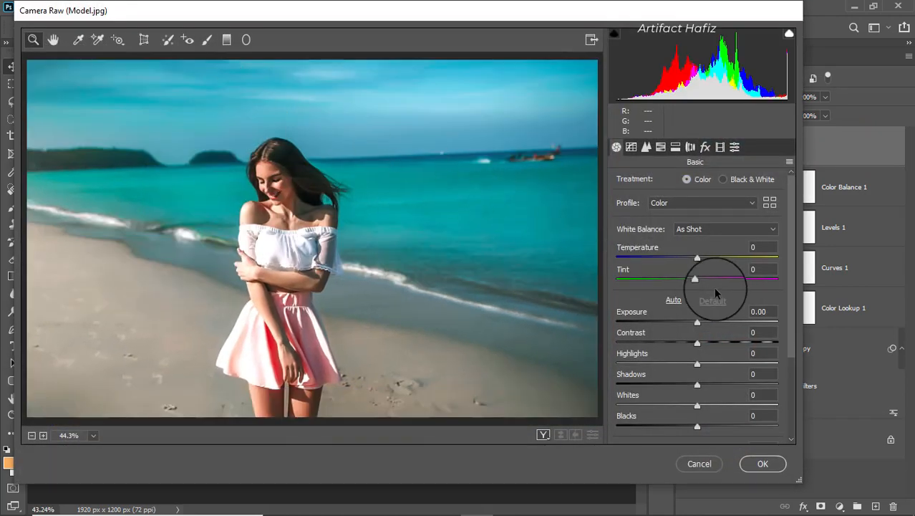
pyautogui.scroll(-1, 714, 292)
pyautogui.moveTo(697, 288); pyautogui.dragTo(686, 292)
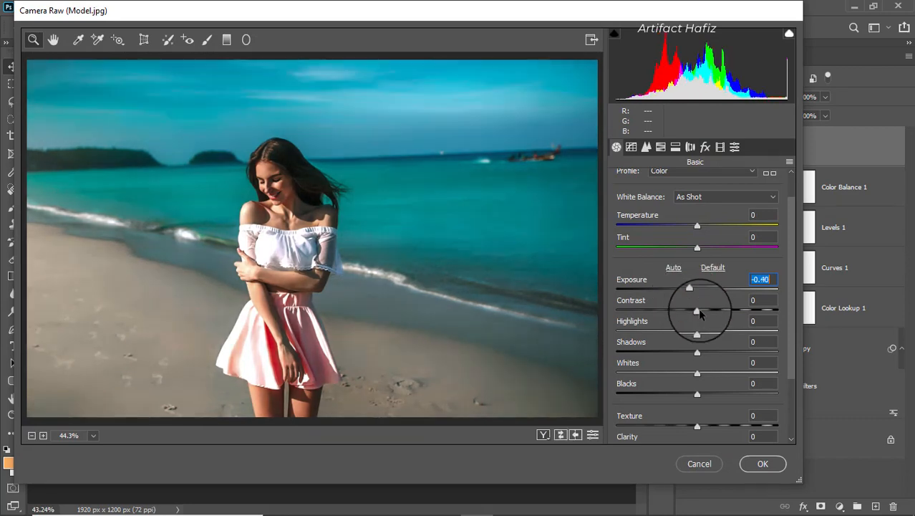
pyautogui.moveTo(697, 372); pyautogui.dragTo(691, 379)
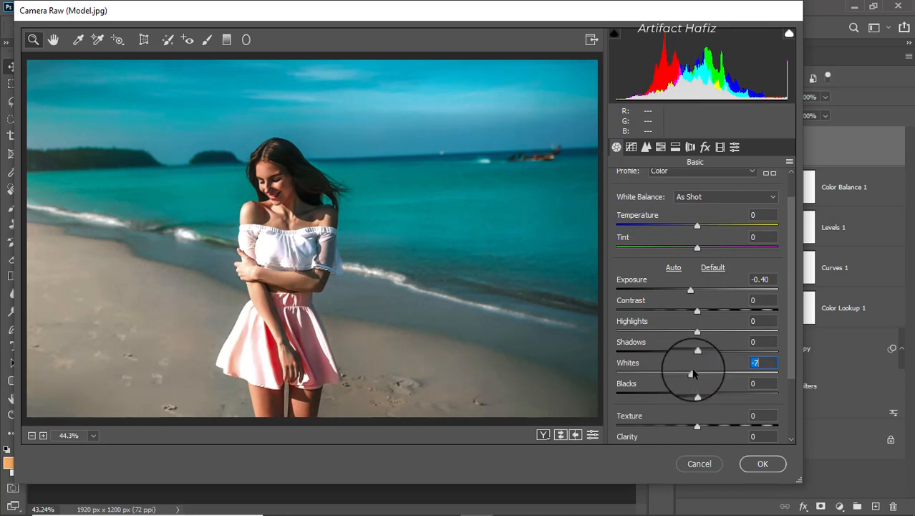
pyautogui.moveTo(697, 331); pyautogui.dragTo(684, 337)
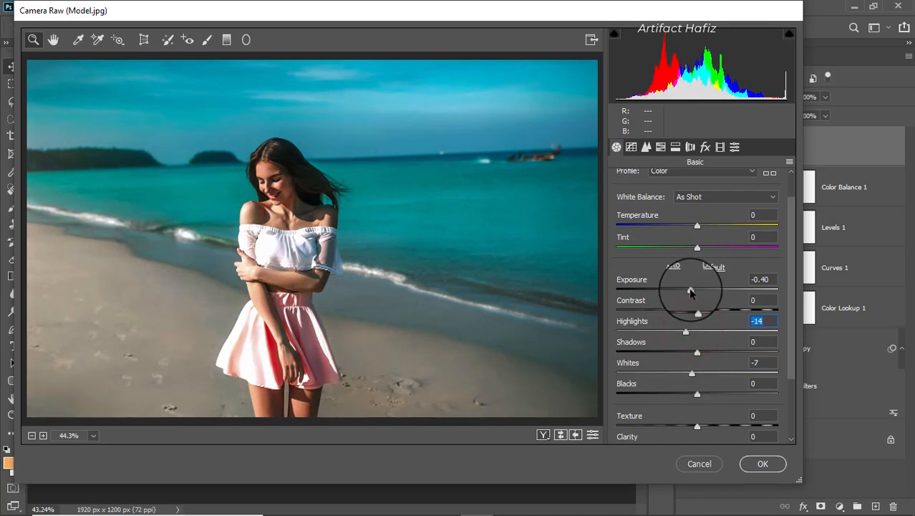
pyautogui.moveTo(690, 289); pyautogui.dragTo(696, 291)
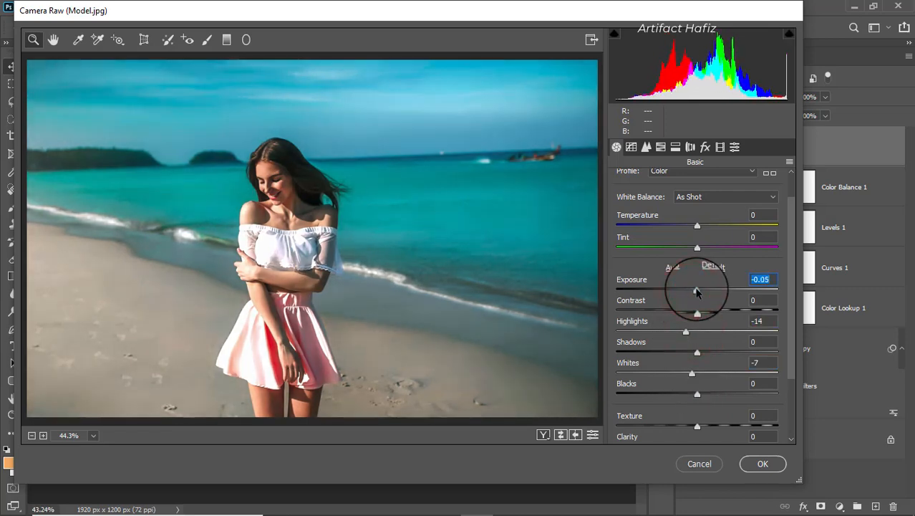
pyautogui.click(696, 396)
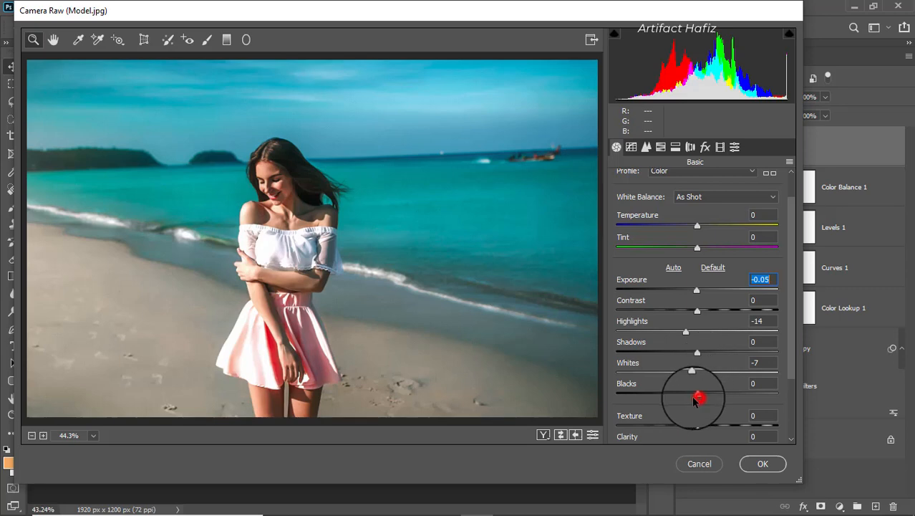
pyautogui.moveTo(691, 371)
pyautogui.mouseDown()
pyautogui.moveTo(711, 374)
pyautogui.moveTo(640, 377)
pyautogui.moveTo(686, 373)
pyautogui.mouseUp()
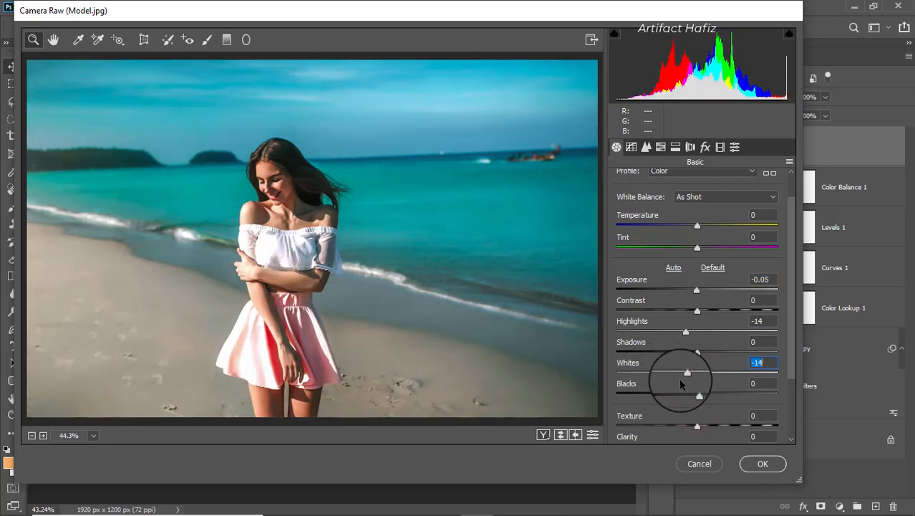
pyautogui.moveTo(688, 335)
pyautogui.mouseDown()
pyautogui.moveTo(725, 352)
pyautogui.moveTo(701, 363)
pyautogui.moveTo(709, 361)
pyautogui.moveTo(692, 328)
pyautogui.moveTo(671, 336)
pyautogui.mouseUp()
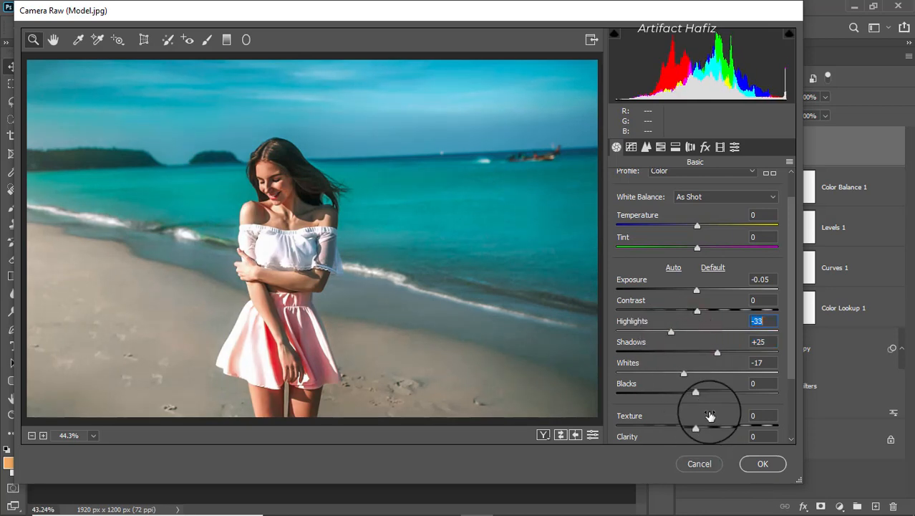
pyautogui.scroll(-2, 709, 419)
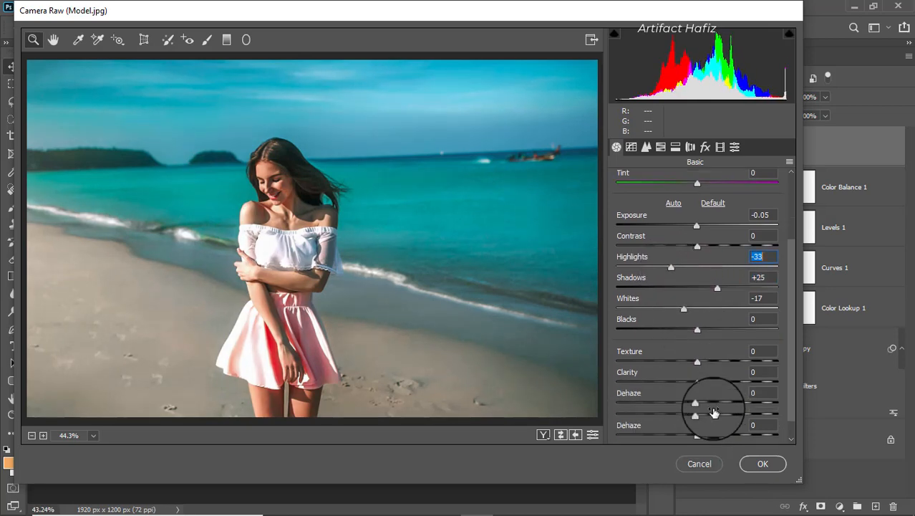
# Reduce the HSL saturation of the oranges to -19 and apply the Camera Raw filter
pyautogui.click(659, 147)
pyautogui.click(670, 183)
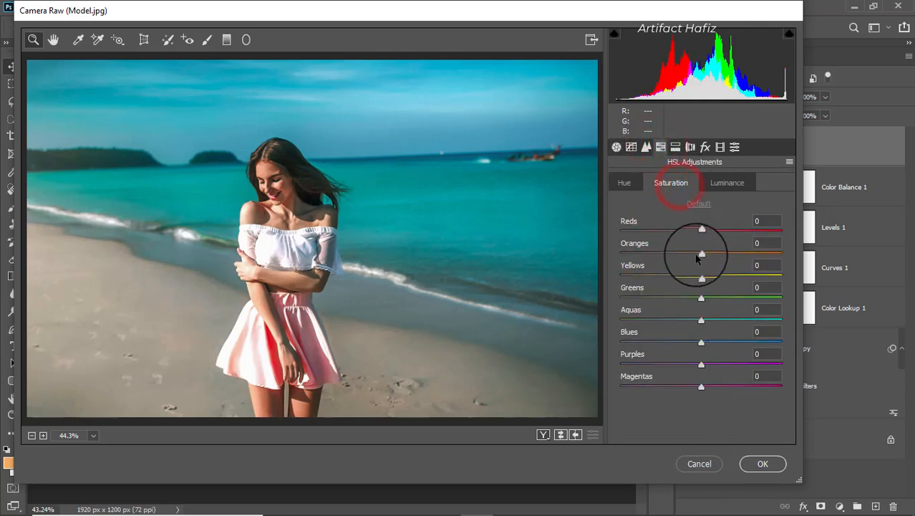
pyautogui.click(701, 253)
pyautogui.moveTo(695, 254)
pyautogui.mouseDown()
pyautogui.moveTo(654, 261)
pyautogui.moveTo(683, 257)
pyautogui.mouseUp()
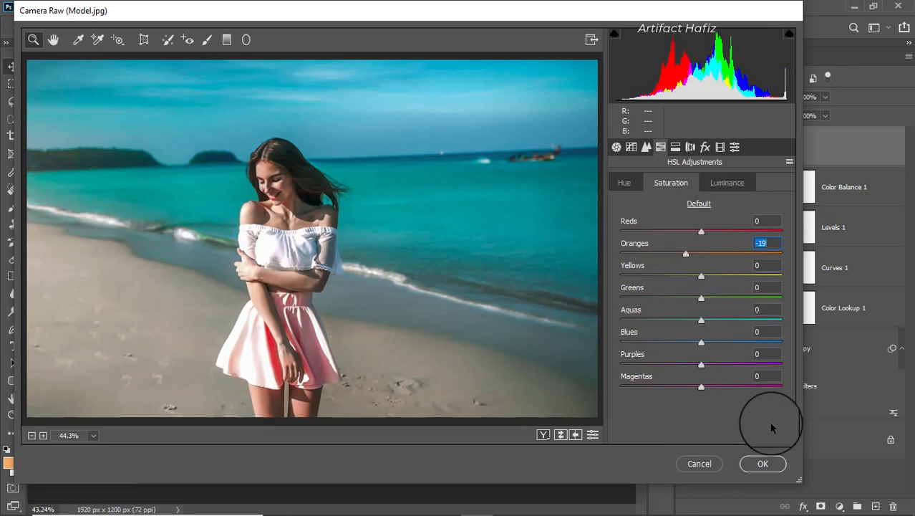
pyautogui.click(763, 463)
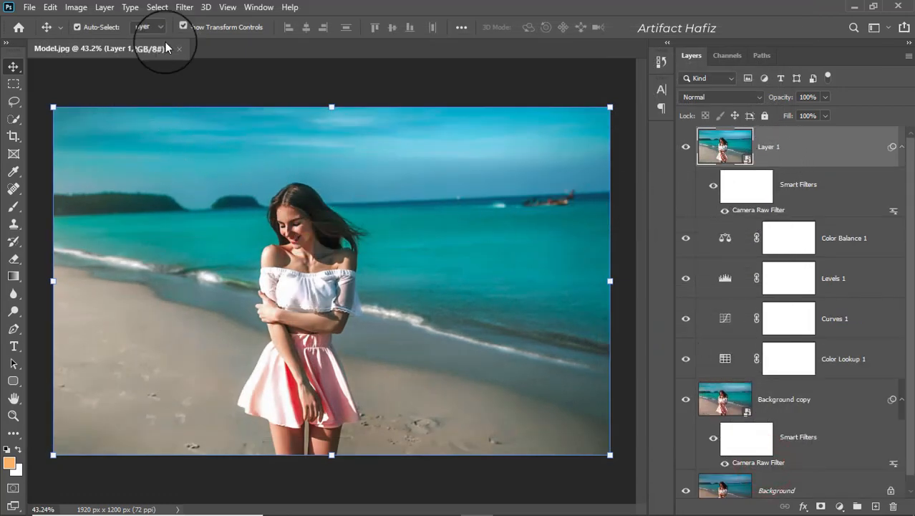
# Apply the Color Efex Pro 4 Cross Processing filter to the stamped layer with method B02 at 33% strength
pyautogui.click(184, 7)
pyautogui.moveTo(243, 294)
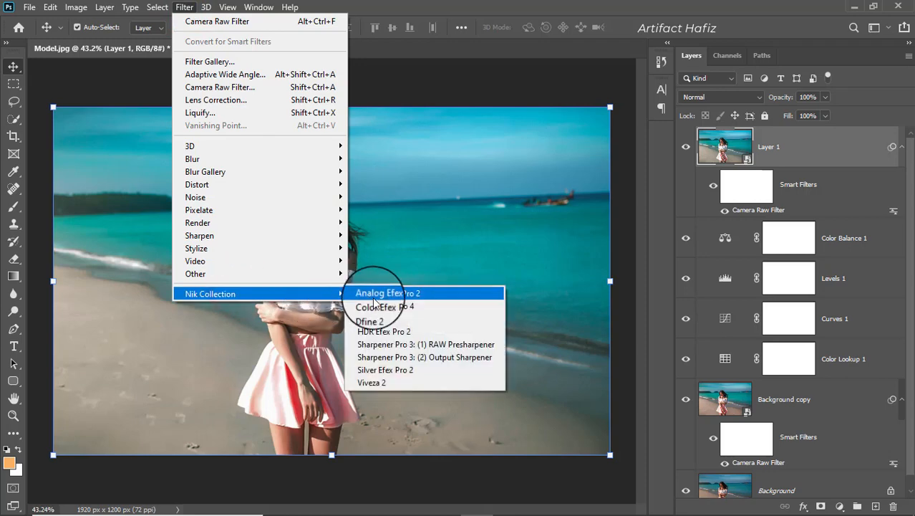
pyautogui.click(398, 306)
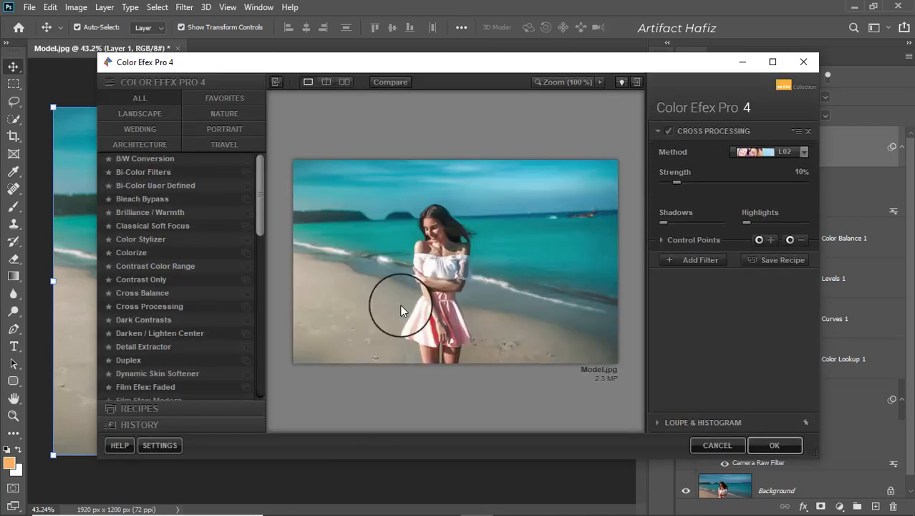
pyautogui.click(150, 306)
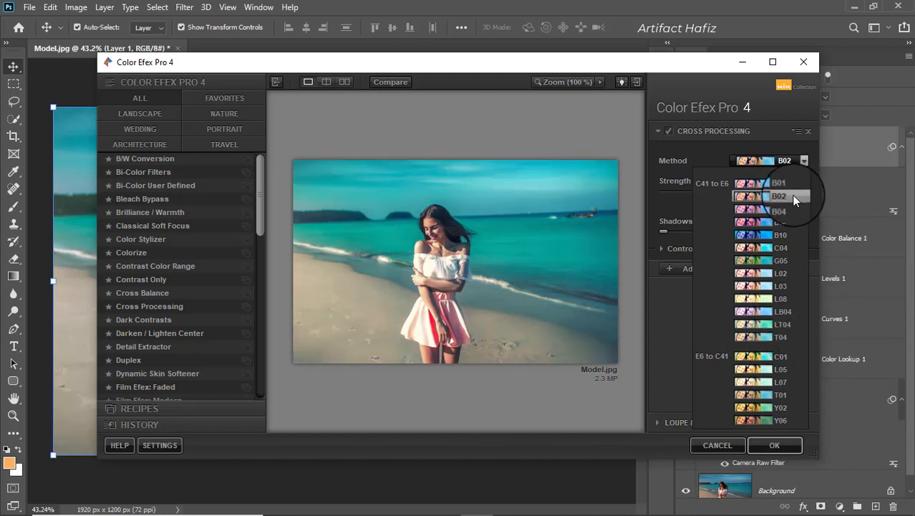
pyautogui.click(742, 198)
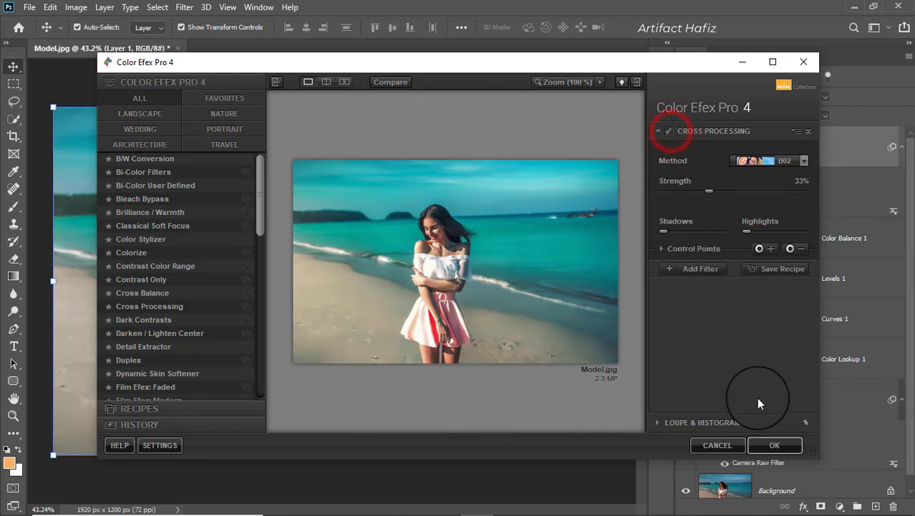
pyautogui.click(765, 451)
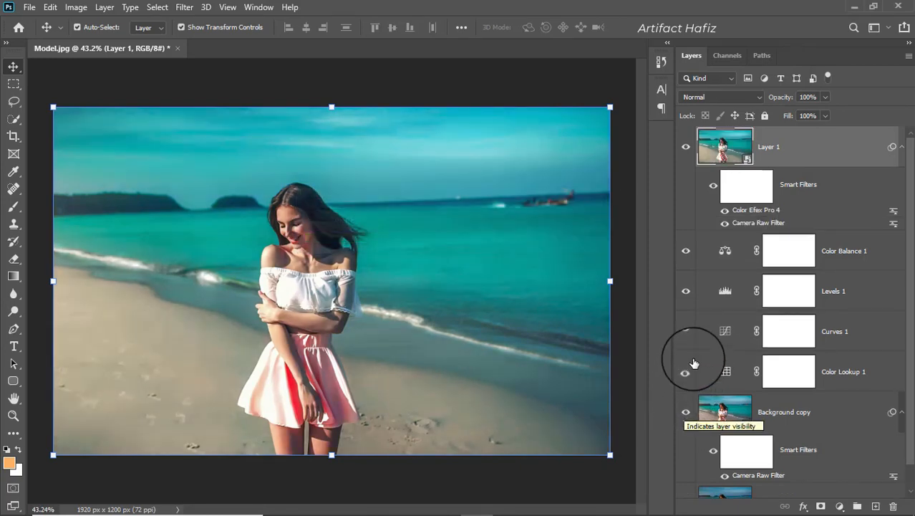
# Compare the graded photo with the original by isolating the Background layer and restoring all layers, twice
pyautogui.scroll(-1, 729, 268)
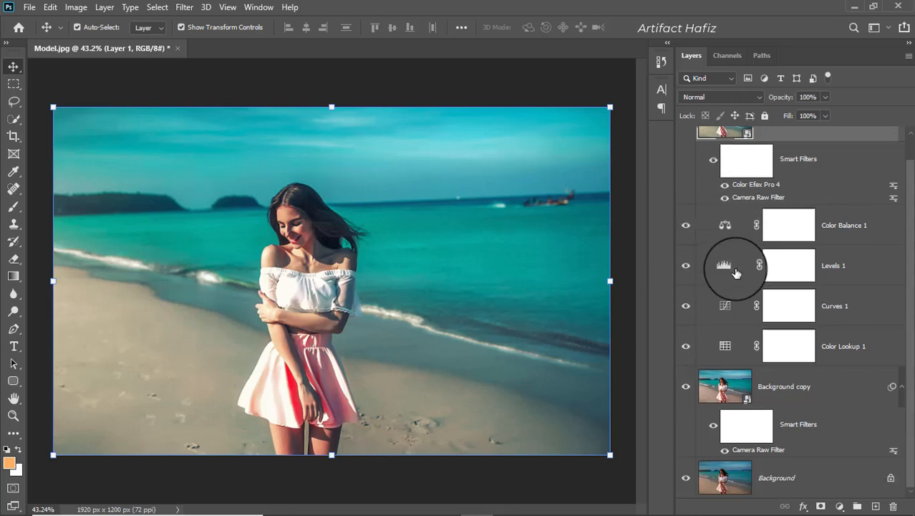
pyautogui.keyDown('alt'); pyautogui.click(686, 477); pyautogui.keyUp('alt')
pyautogui.keyDown('alt'); pyautogui.click(685, 478); pyautogui.keyUp('alt')
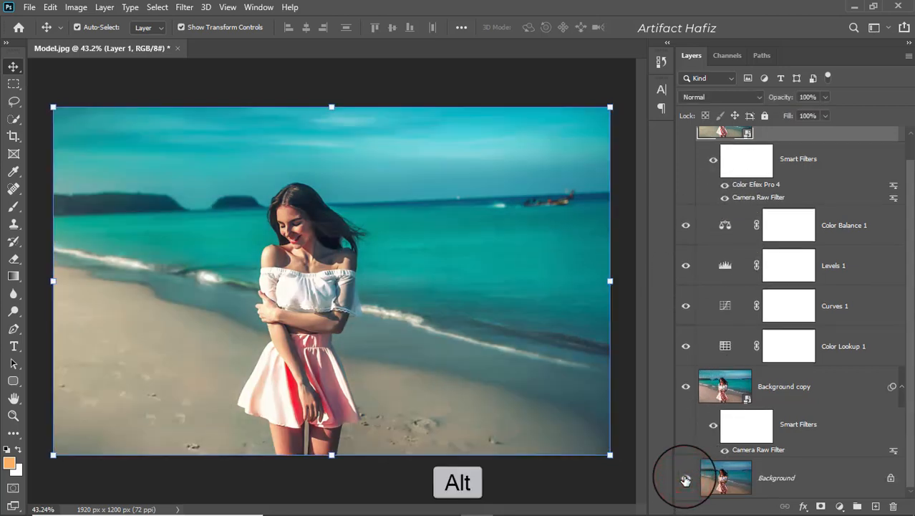
pyautogui.keyDown('alt'); pyautogui.click(685, 477); pyautogui.keyUp('alt')
pyautogui.keyDown('alt'); pyautogui.click(685, 477); pyautogui.keyUp('alt')
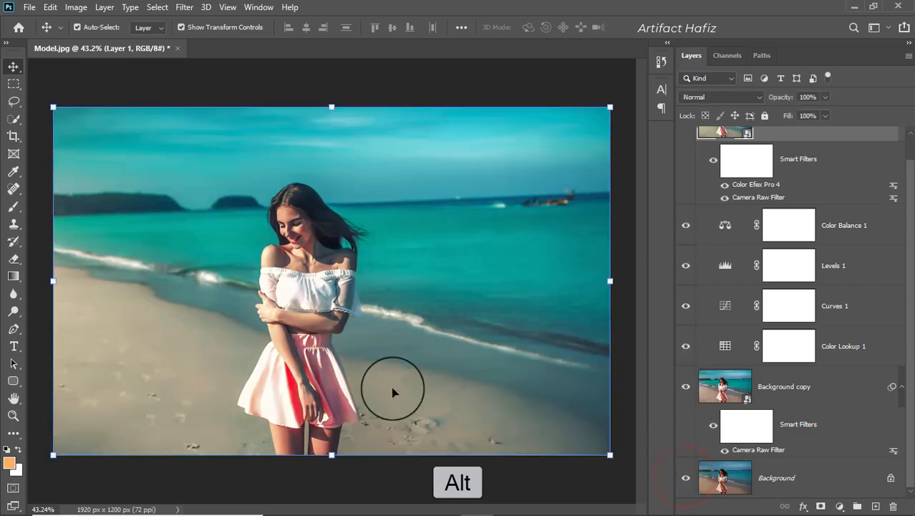